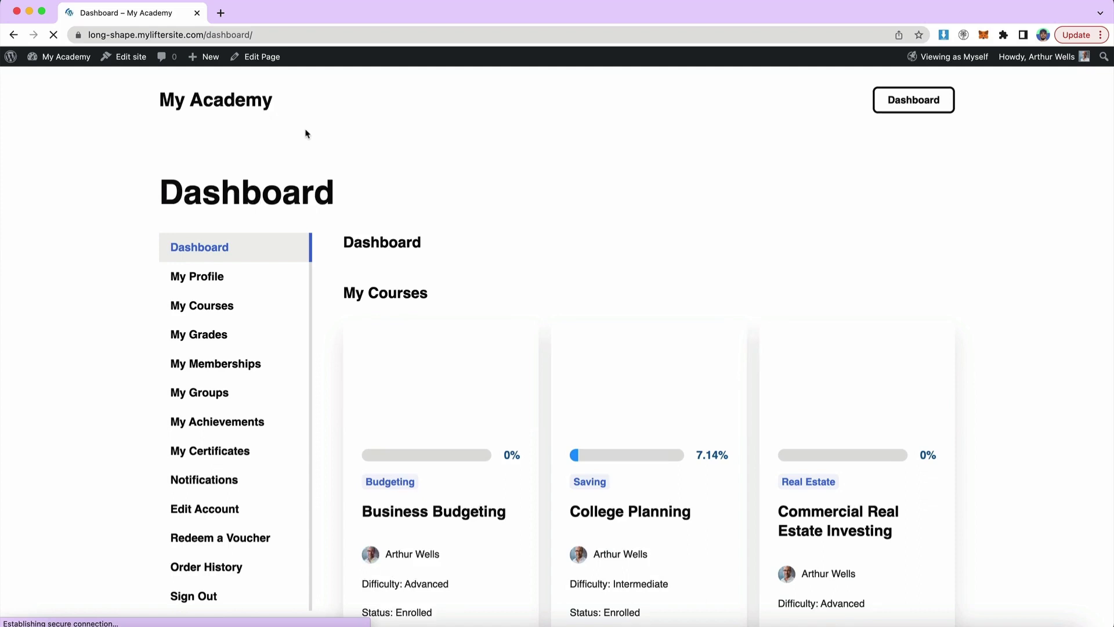
Step: Return to the My Academy front-end home page using the header's site title
{"action": "left_click", "coordinate": [220, 108]}
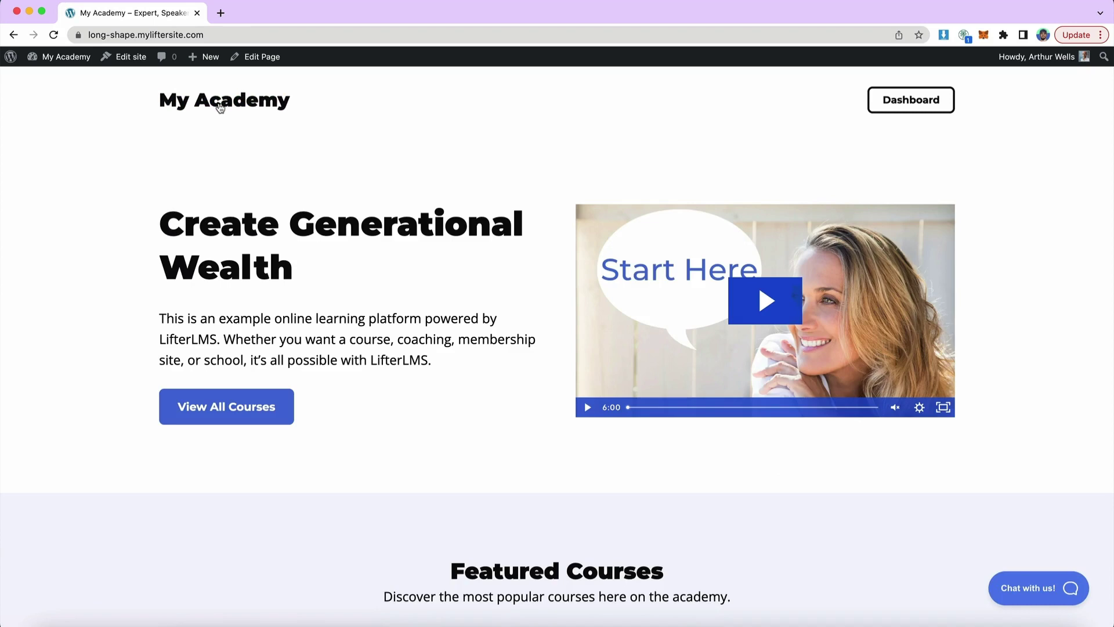
Step: Create a new menu named 'LifterLMS Awesome Menu' under Appearance > Menus
{"action": "left_click", "coordinate": [57, 60]}
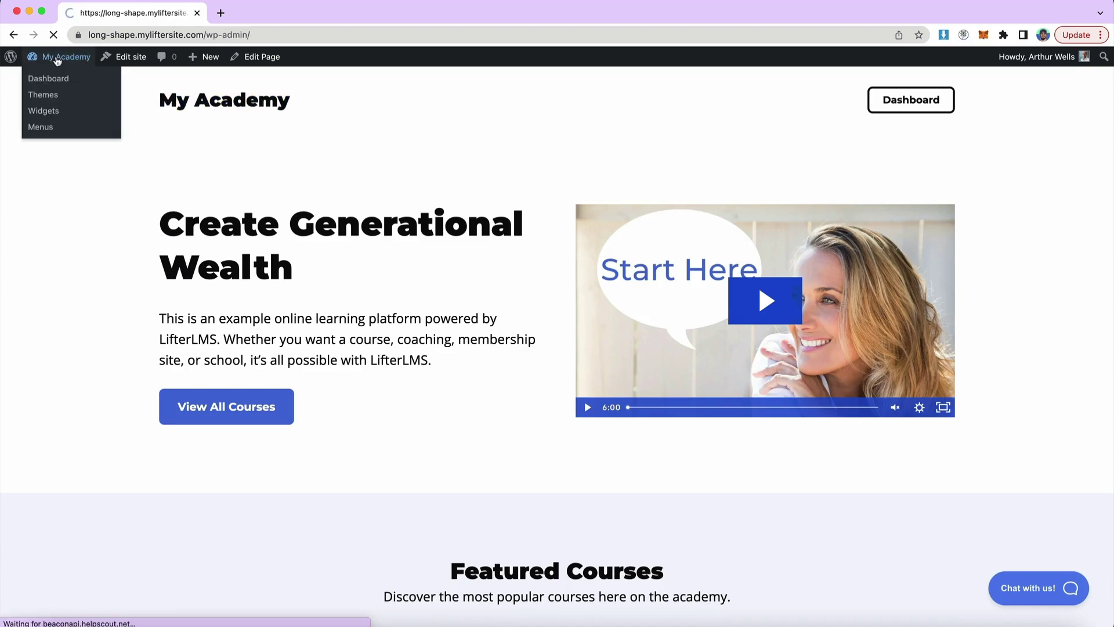
{"action": "mouse_move", "coordinate": [45, 507]}
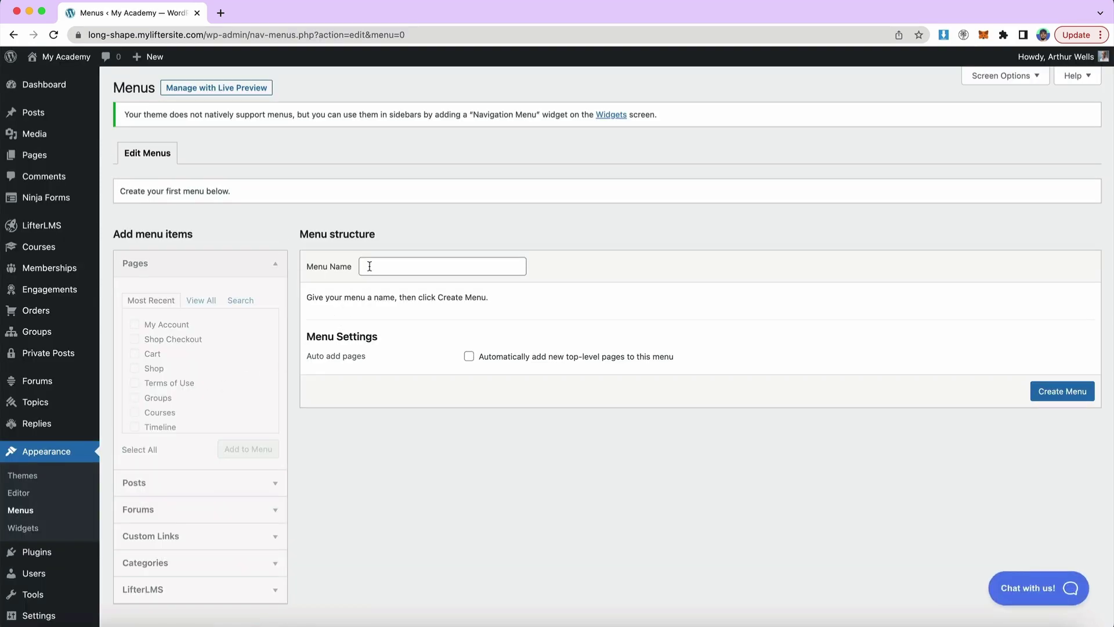
{"action": "left_click", "coordinate": [370, 266]}
{"action": "type", "text": "LifterlMS Awesome Menu"}
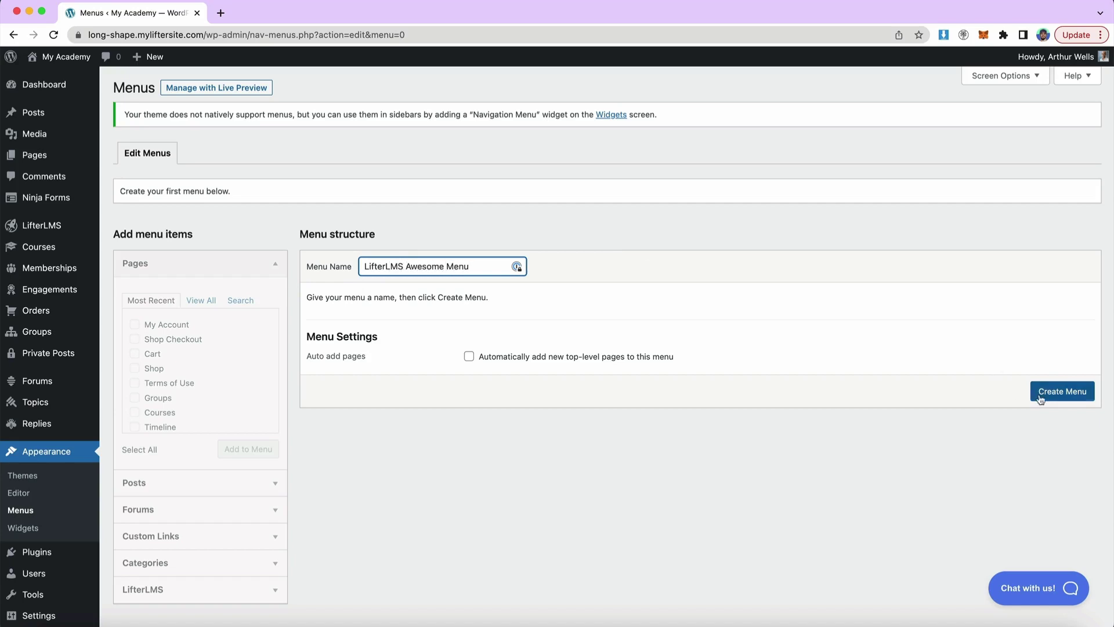
{"action": "left_click", "coordinate": [1062, 388]}
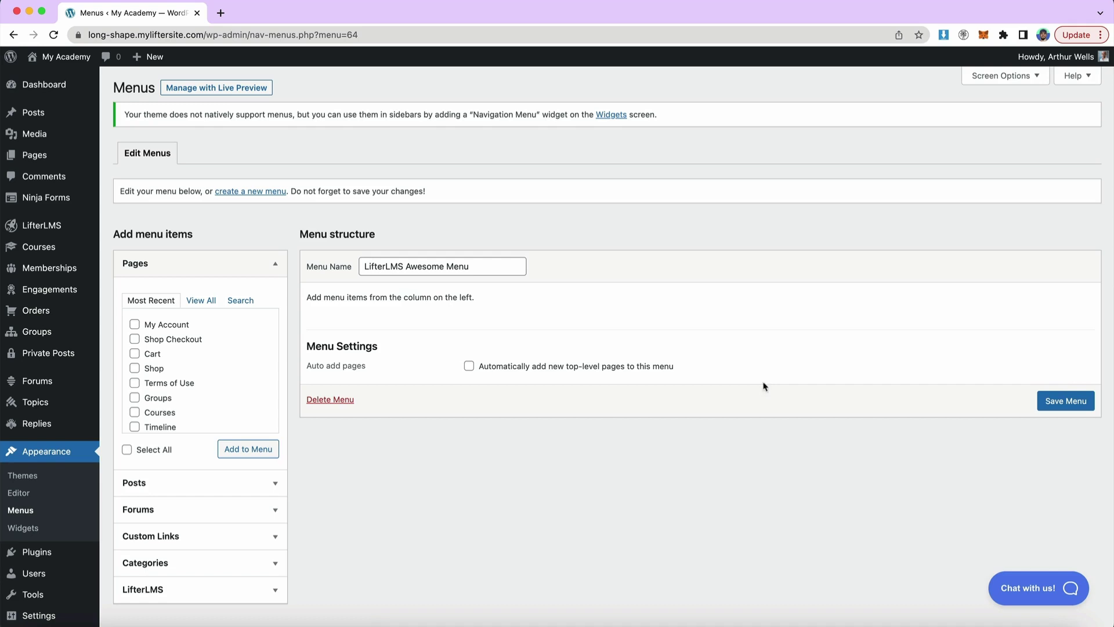
Step: Add the Home page to the menu from the full Pages list
{"action": "left_click_drag", "start_coordinate": [361, 265], "coordinate": [498, 268]}
{"action": "left_click", "coordinate": [447, 214]}
{"action": "scroll", "coordinate": [192, 272], "scroll_direction": "down", "scroll_amount": 2}
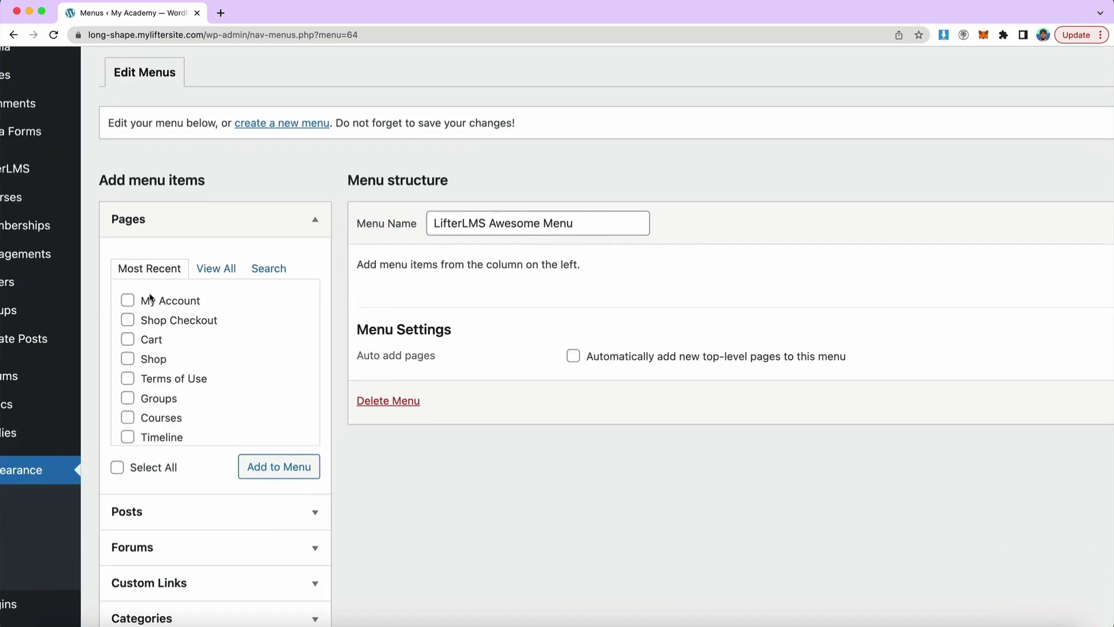
{"action": "left_click", "coordinate": [224, 271]}
{"action": "left_click", "coordinate": [261, 272]}
{"action": "left_click", "coordinate": [219, 269]}
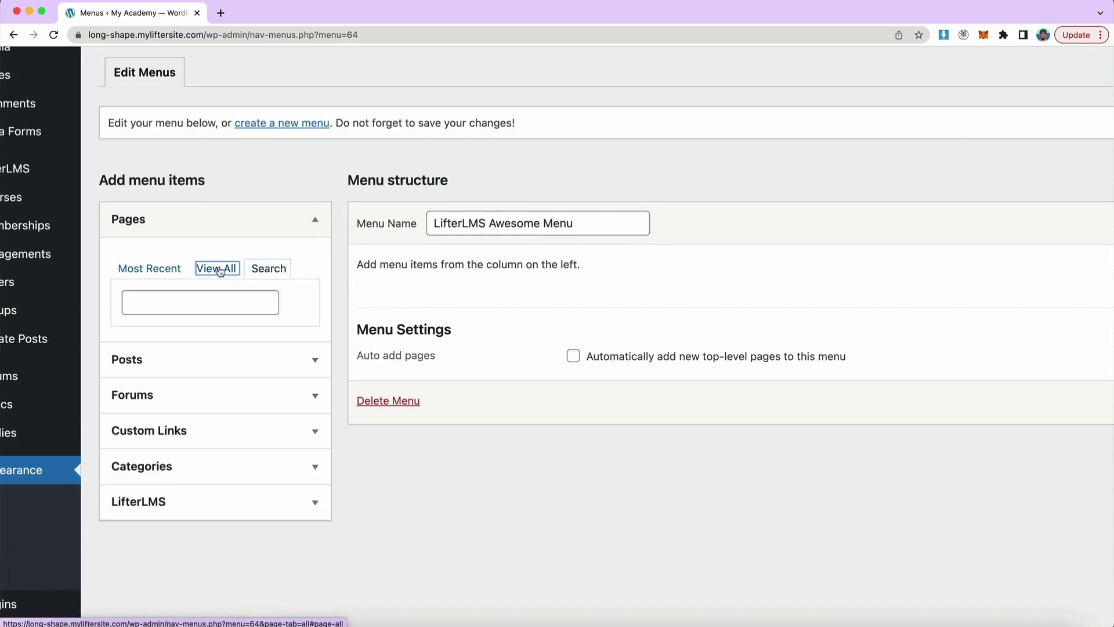
{"action": "left_click", "coordinate": [129, 301]}
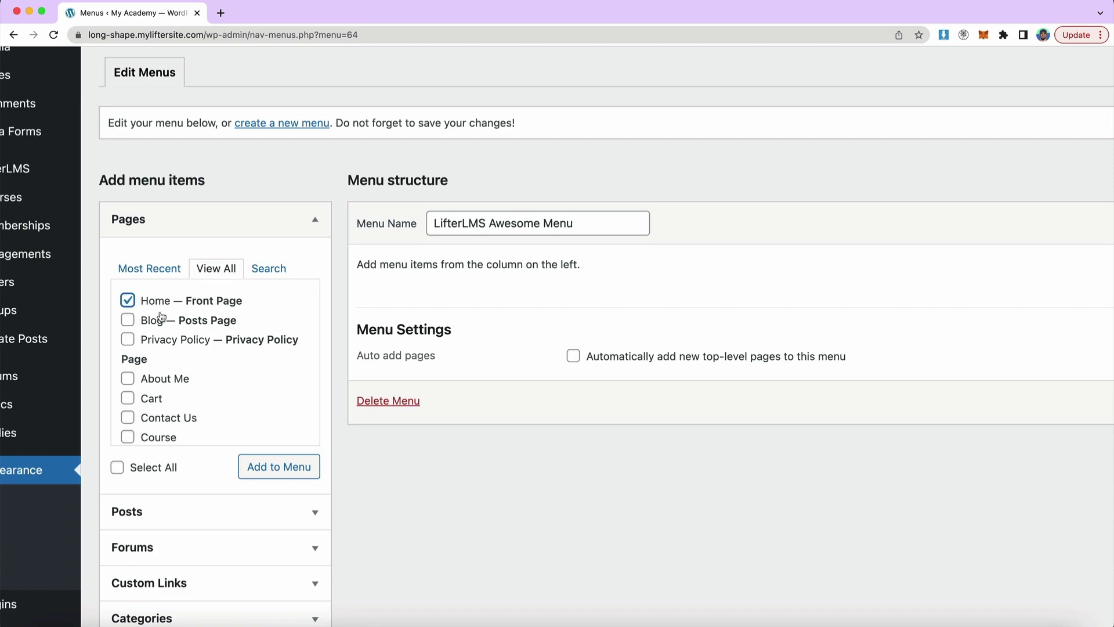
{"action": "left_click", "coordinate": [275, 472]}
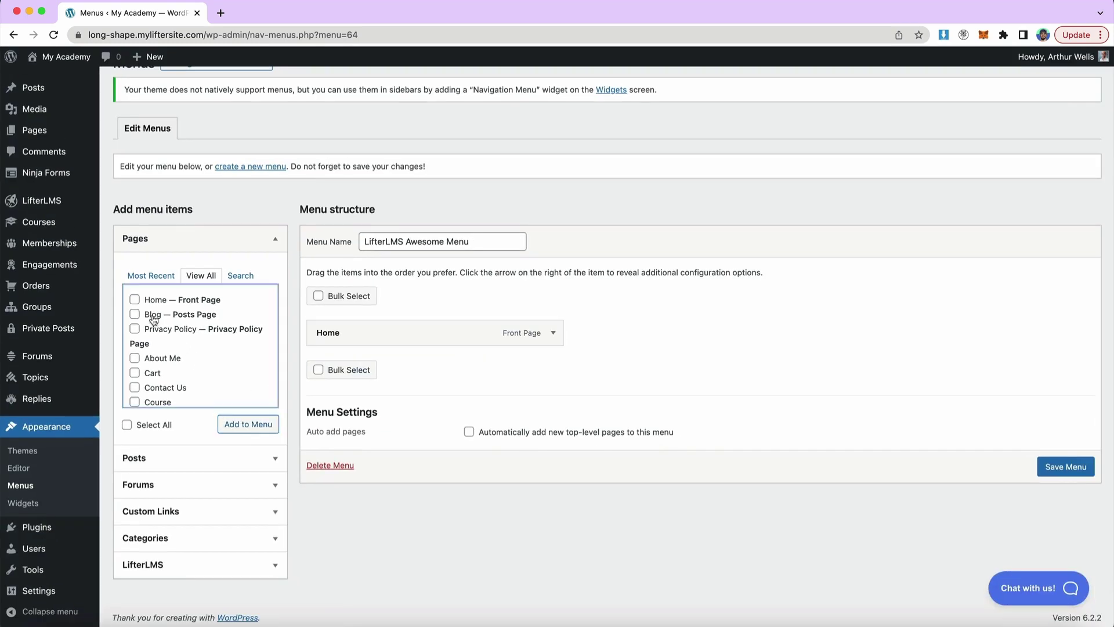
Step: Add the Blog, About Me, Contact Us and Dashboard pages to the menu
{"action": "left_click", "coordinate": [152, 315]}
{"action": "scroll", "coordinate": [163, 351], "scroll_direction": "down", "scroll_amount": 2}
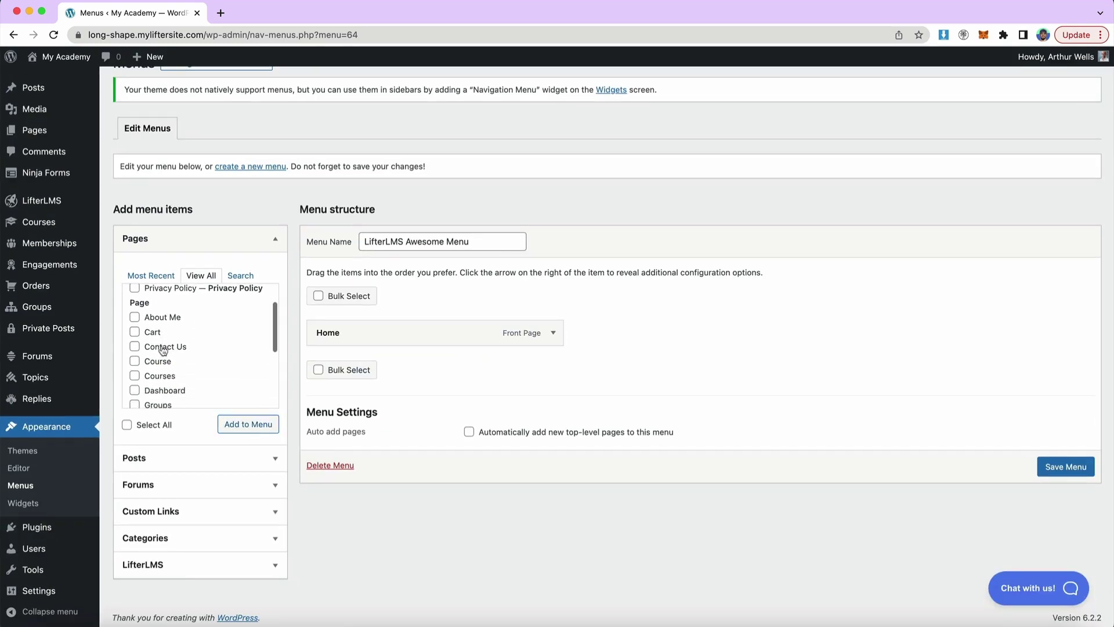
{"action": "left_click", "coordinate": [163, 321]}
{"action": "scroll", "coordinate": [170, 352], "scroll_direction": "down", "scroll_amount": 1}
{"action": "left_click", "coordinate": [170, 348]}
{"action": "scroll", "coordinate": [170, 375], "scroll_direction": "down", "scroll_amount": 1}
{"action": "left_click", "coordinate": [168, 364]}
{"action": "left_click", "coordinate": [232, 426]}
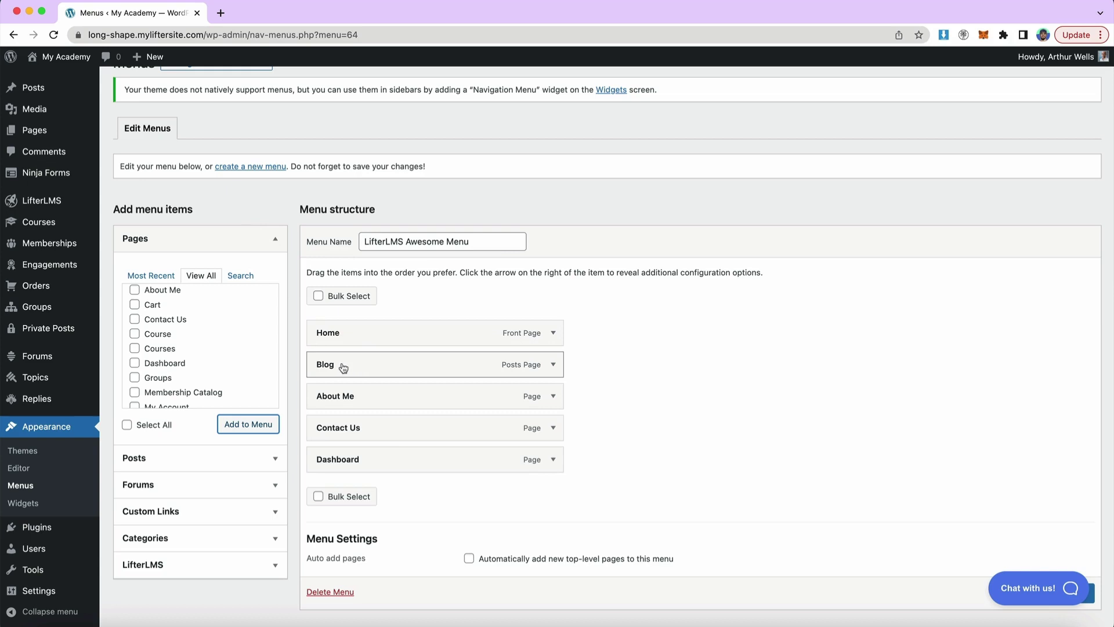
Step: Add the 'Small Business: Leaving a Legacy…' post and nest it under Blog
{"action": "mouse_move", "coordinate": [342, 365]}
{"action": "left_mouse_down"}
{"action": "mouse_move", "coordinate": [363, 368]}
{"action": "mouse_move", "coordinate": [336, 370]}
{"action": "mouse_move", "coordinate": [355, 368]}
{"action": "mouse_move", "coordinate": [344, 393]}
{"action": "mouse_move", "coordinate": [370, 398]}
{"action": "mouse_move", "coordinate": [351, 396]}
{"action": "mouse_move", "coordinate": [350, 363]}
{"action": "left_mouse_up"}
{"action": "left_click", "coordinate": [173, 470]}
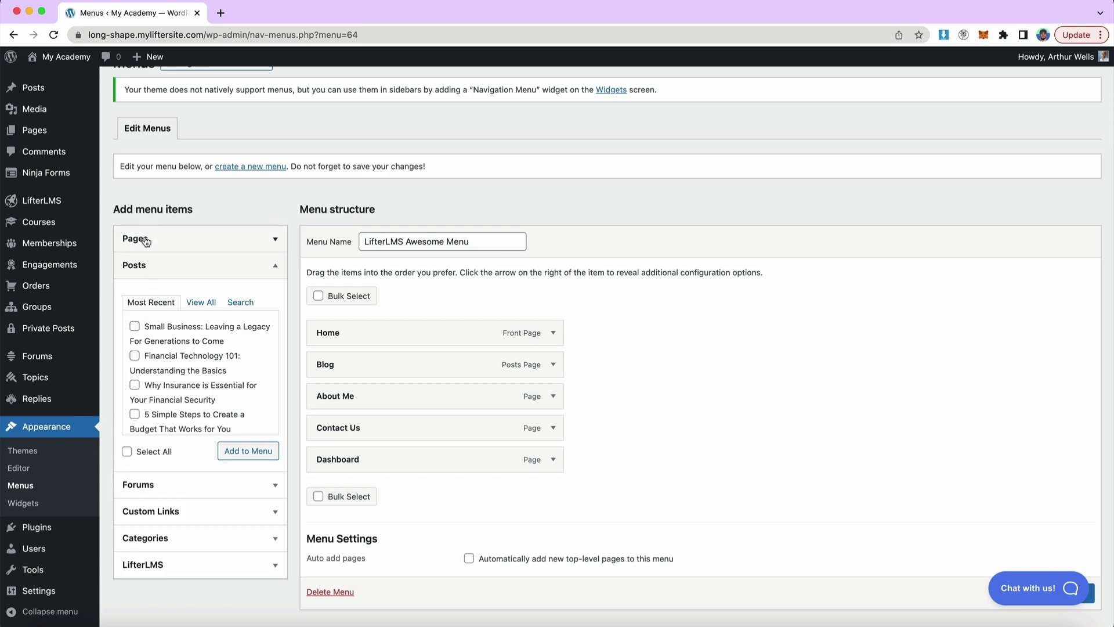
{"action": "left_click", "coordinate": [154, 328]}
{"action": "left_click", "coordinate": [237, 453]}
{"action": "left_click_drag", "start_coordinate": [372, 501], "coordinate": [383, 408]}
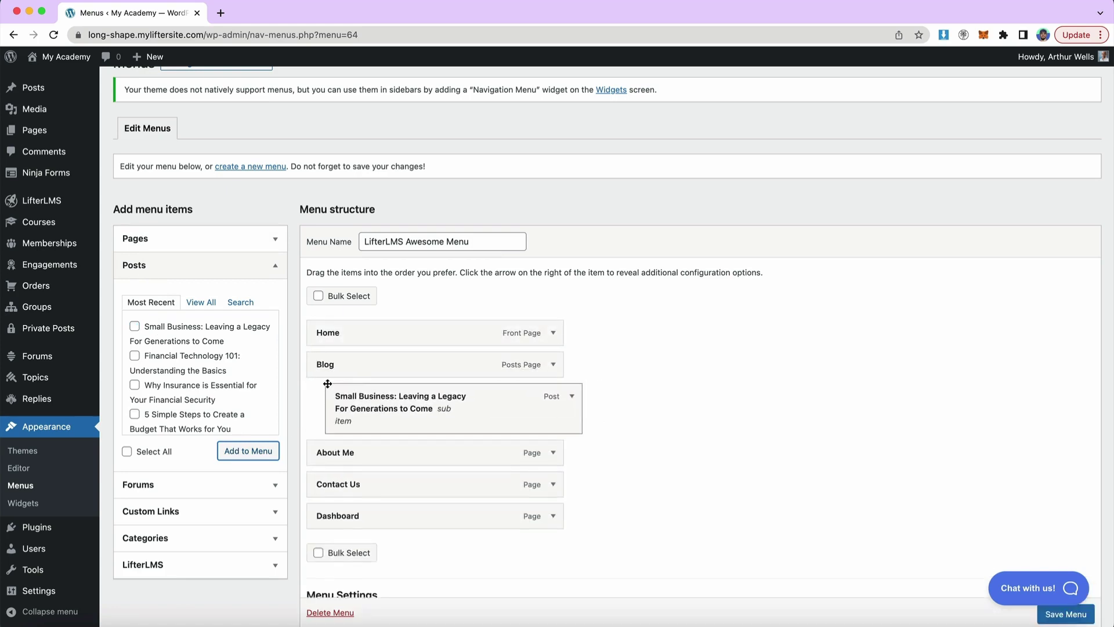
Step: Browse the LifterLMS account links list, then collapse it without adding any
{"action": "left_click", "coordinate": [208, 566]}
{"action": "scroll", "coordinate": [220, 371], "scroll_direction": "down", "scroll_amount": 2}
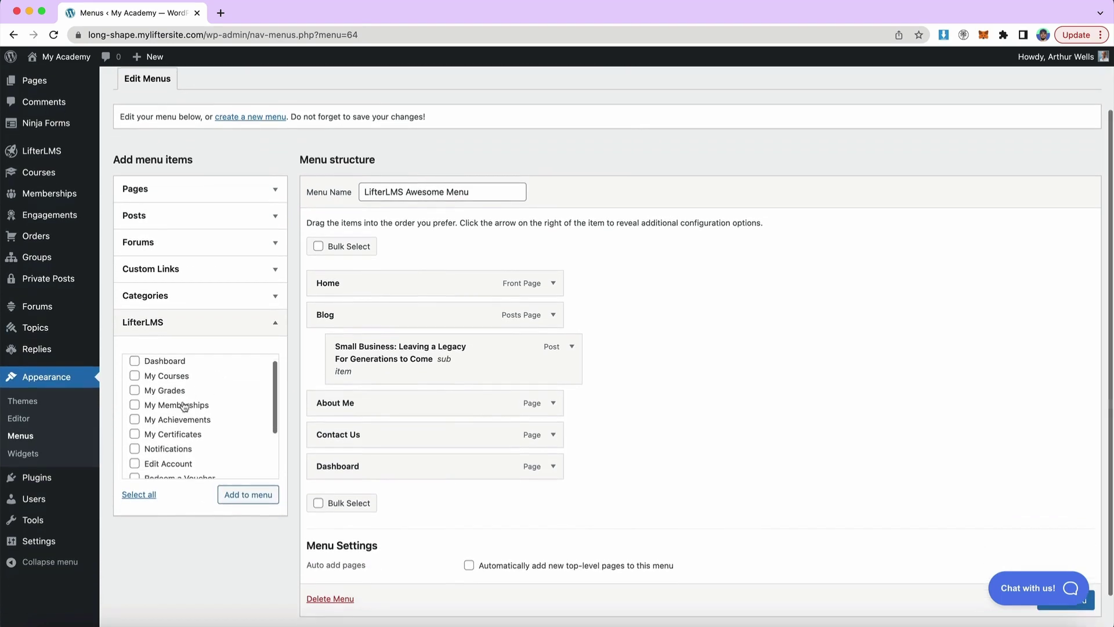
{"action": "scroll", "coordinate": [180, 406], "scroll_direction": "down", "scroll_amount": 3}
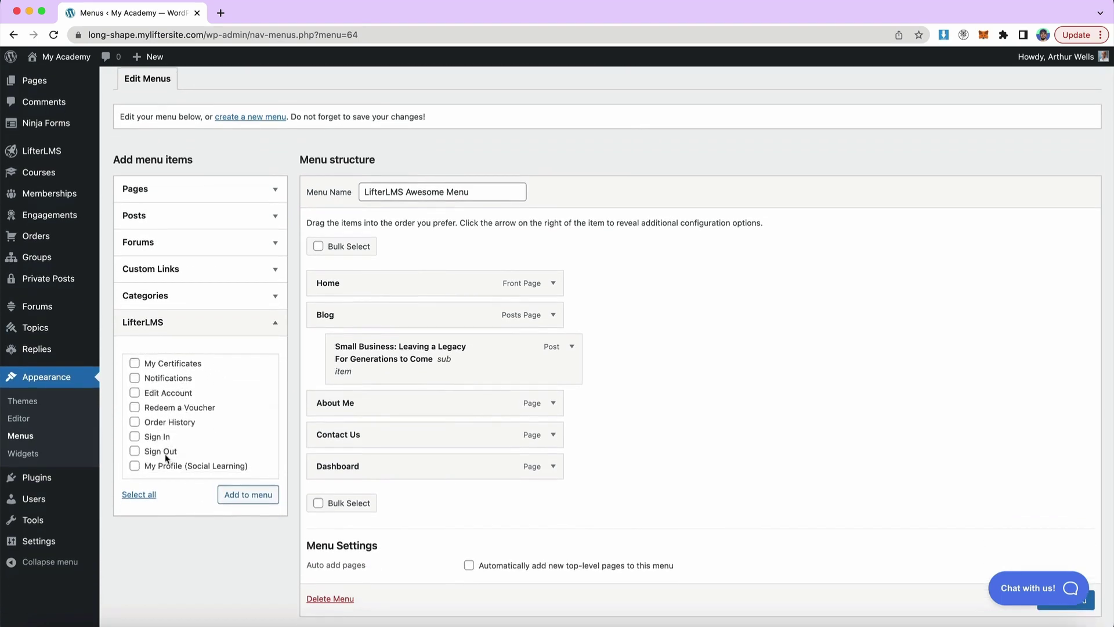
{"action": "left_click", "coordinate": [259, 335]}
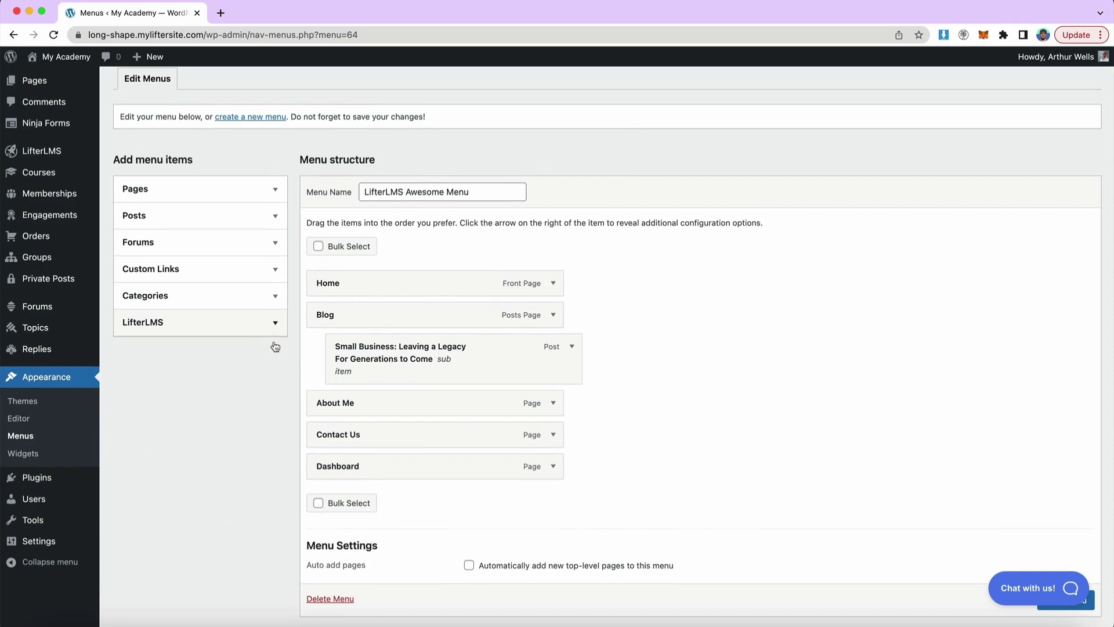
{"action": "scroll", "coordinate": [289, 365], "scroll_direction": "up", "scroll_amount": 1}
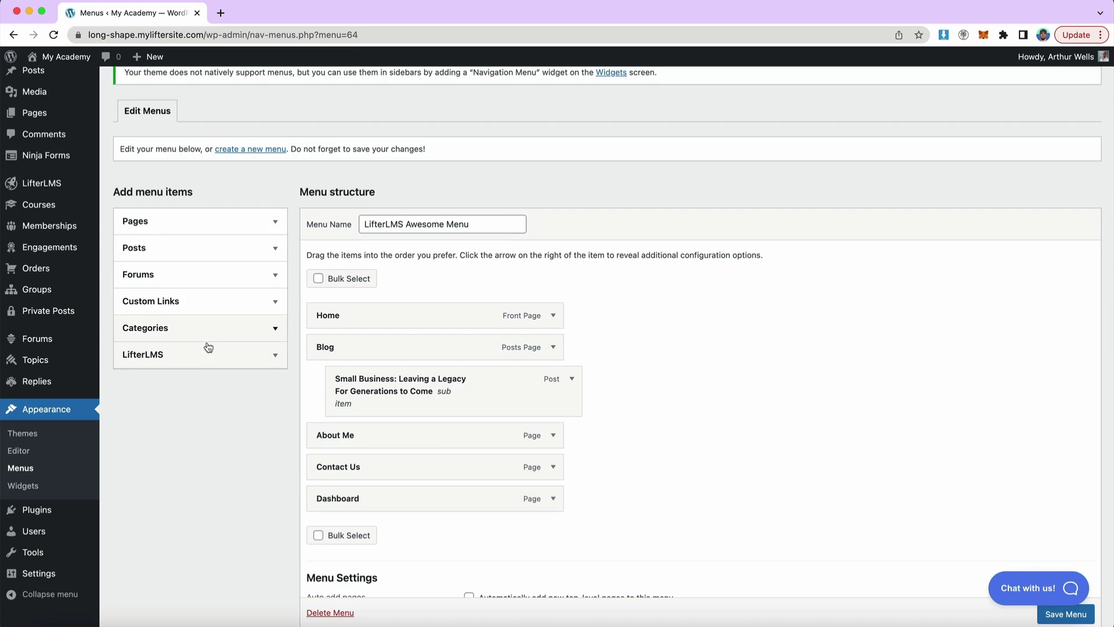
Step: Enable Courses and Memberships as menu sources in Screen Options
{"action": "scroll", "coordinate": [453, 232], "scroll_direction": "up", "scroll_amount": 2}
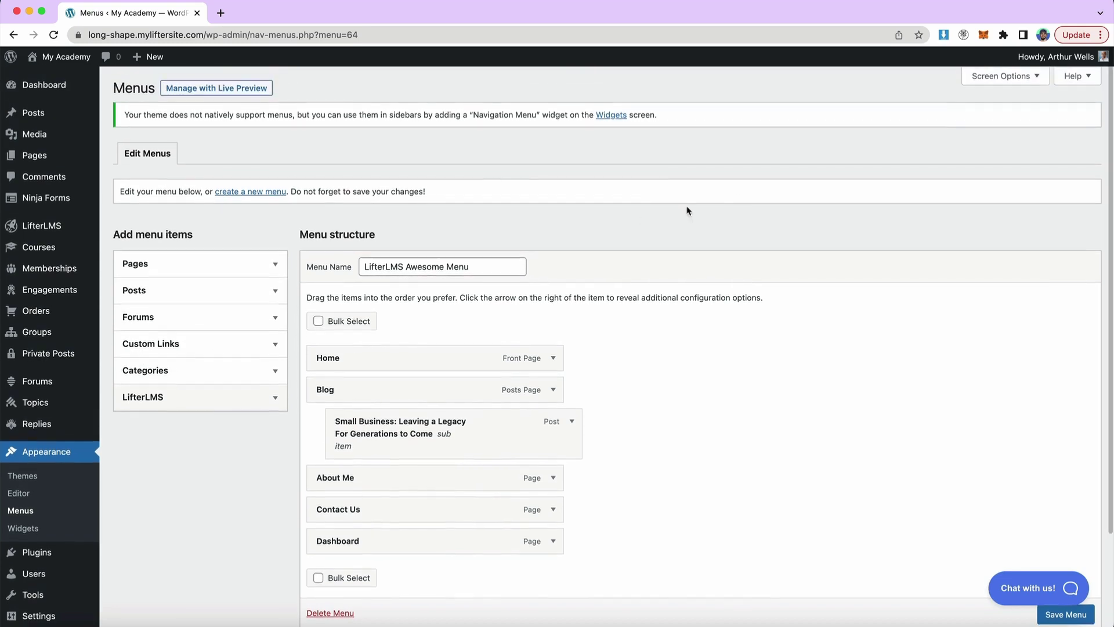
{"action": "left_click", "coordinate": [976, 80]}
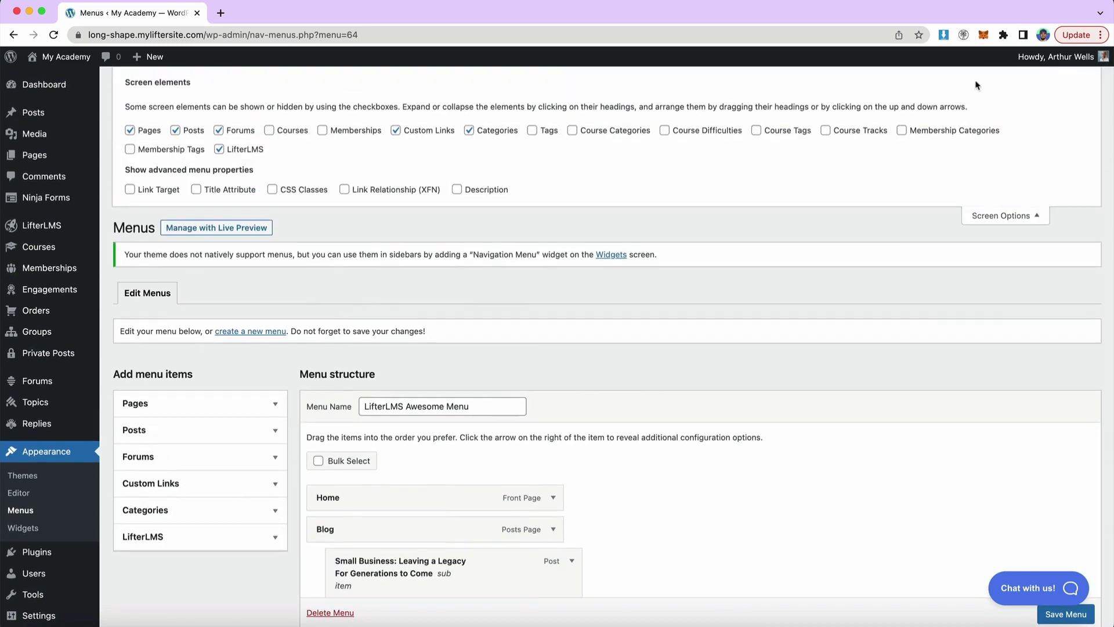
{"action": "left_click", "coordinate": [284, 134]}
{"action": "left_click", "coordinate": [324, 132]}
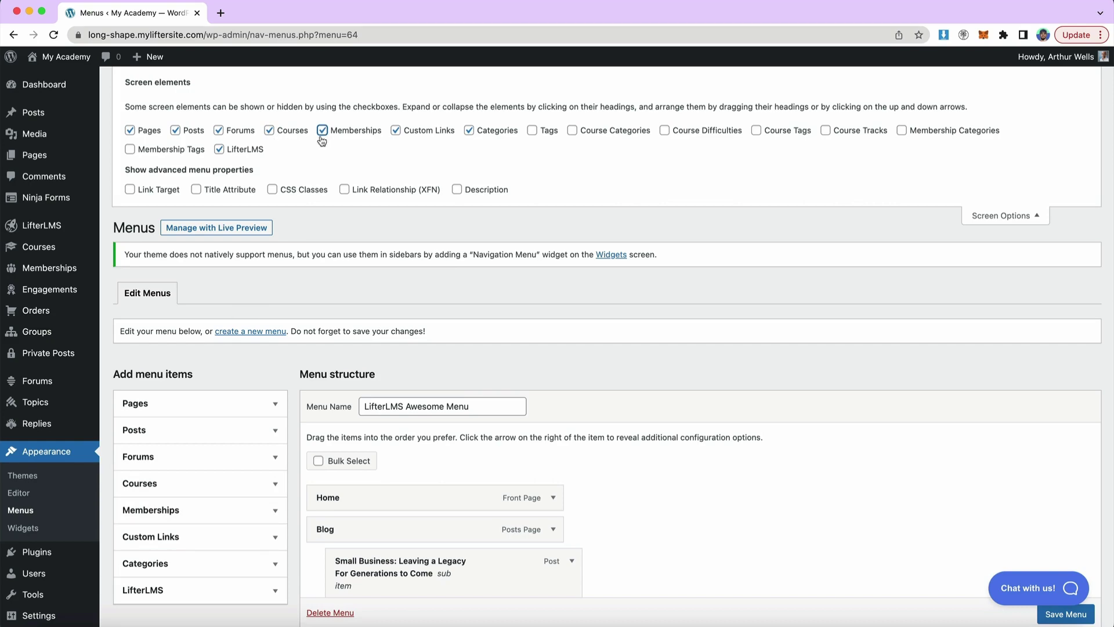
{"action": "left_click", "coordinate": [987, 215]}
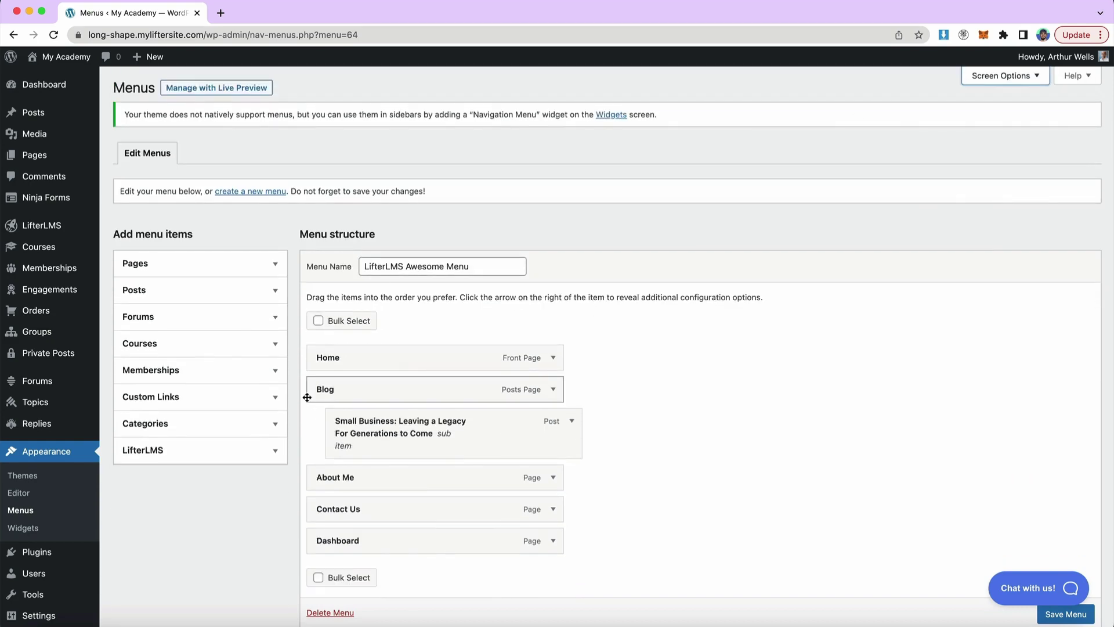
Step: Add the Saving Strategy course to the menu and move it above Dashboard
{"action": "left_click", "coordinate": [201, 351]}
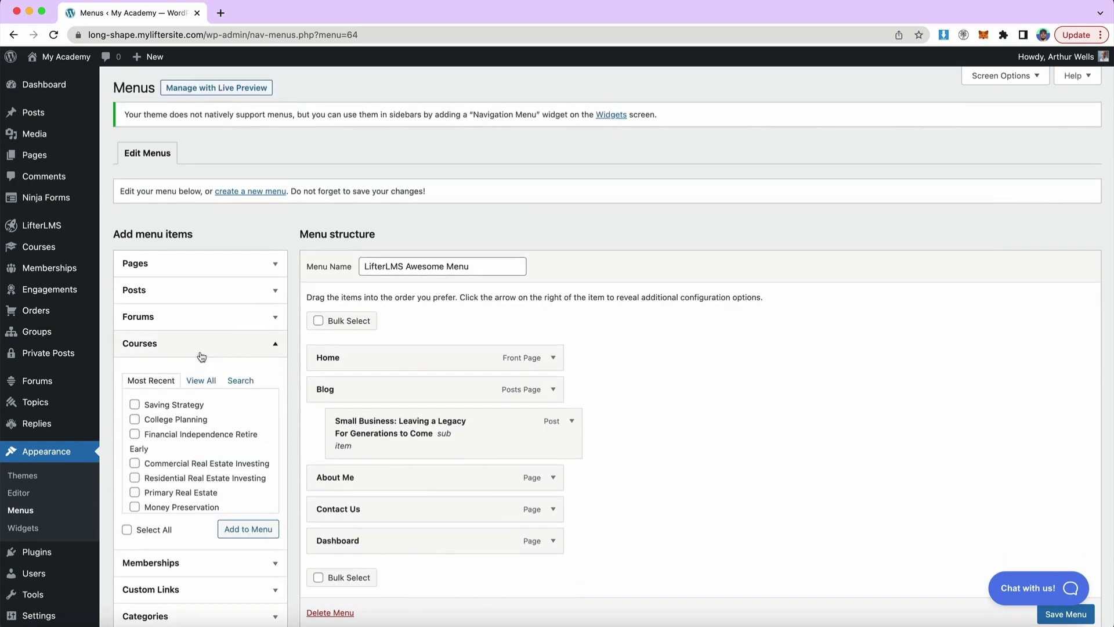
{"action": "left_click", "coordinate": [187, 410]}
{"action": "left_click", "coordinate": [238, 528]}
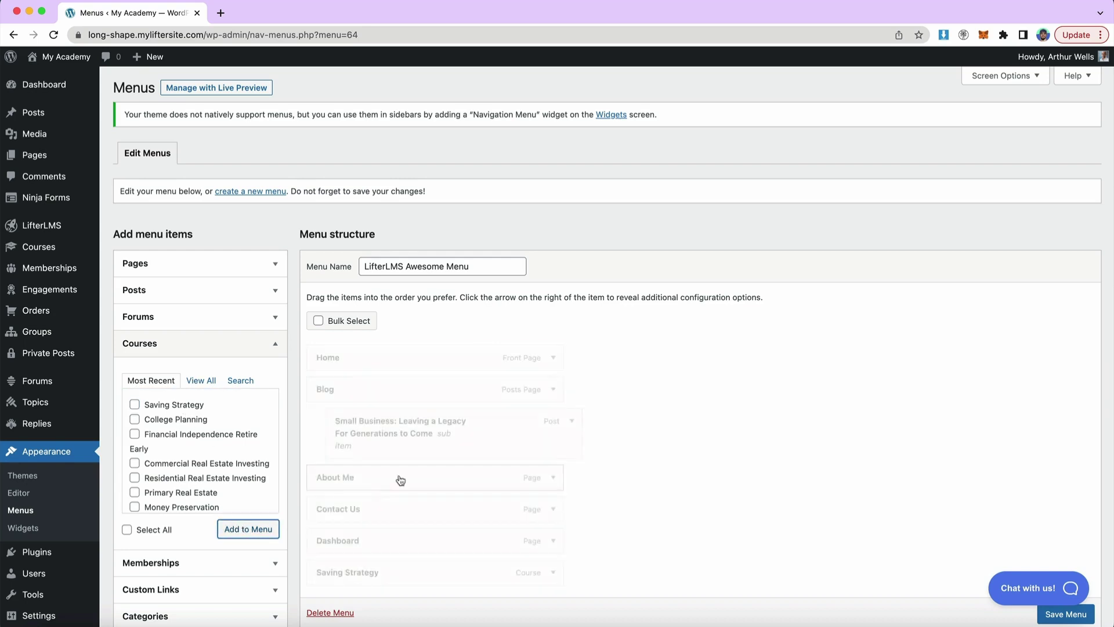
{"action": "scroll", "coordinate": [465, 456], "scroll_direction": "down", "scroll_amount": 2}
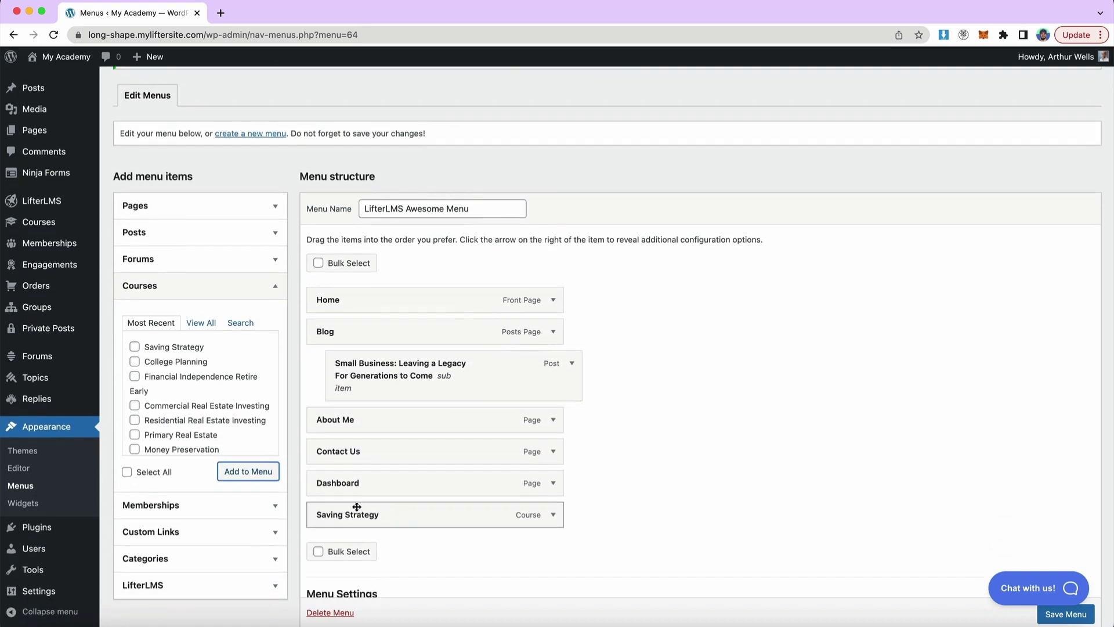
{"action": "left_click", "coordinate": [226, 293]}
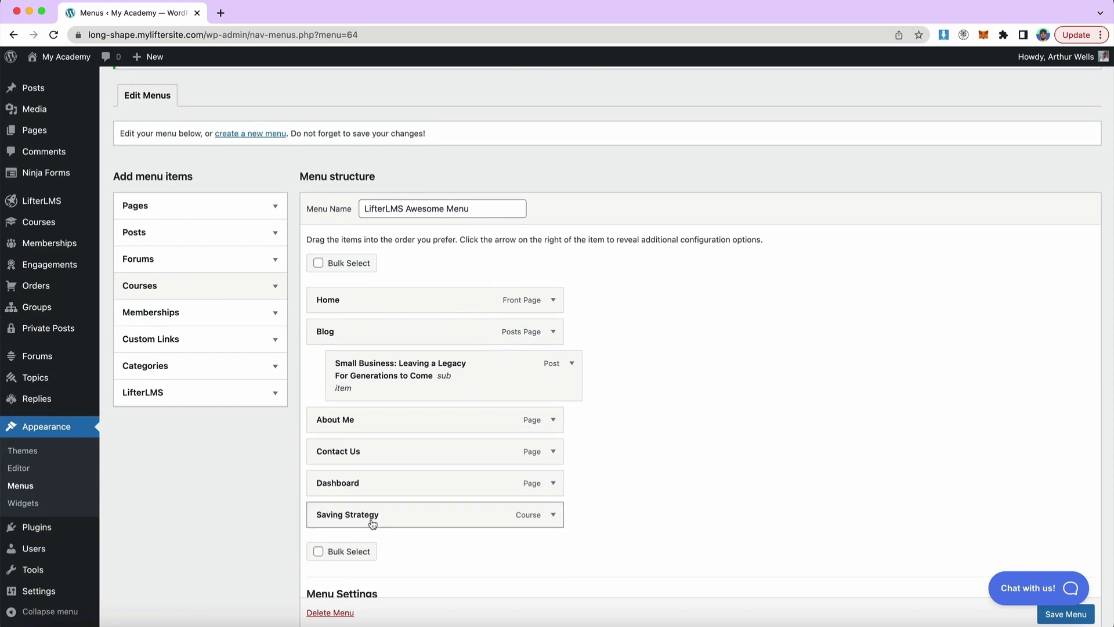
{"action": "left_click_drag", "start_coordinate": [372, 524], "coordinate": [369, 493]}
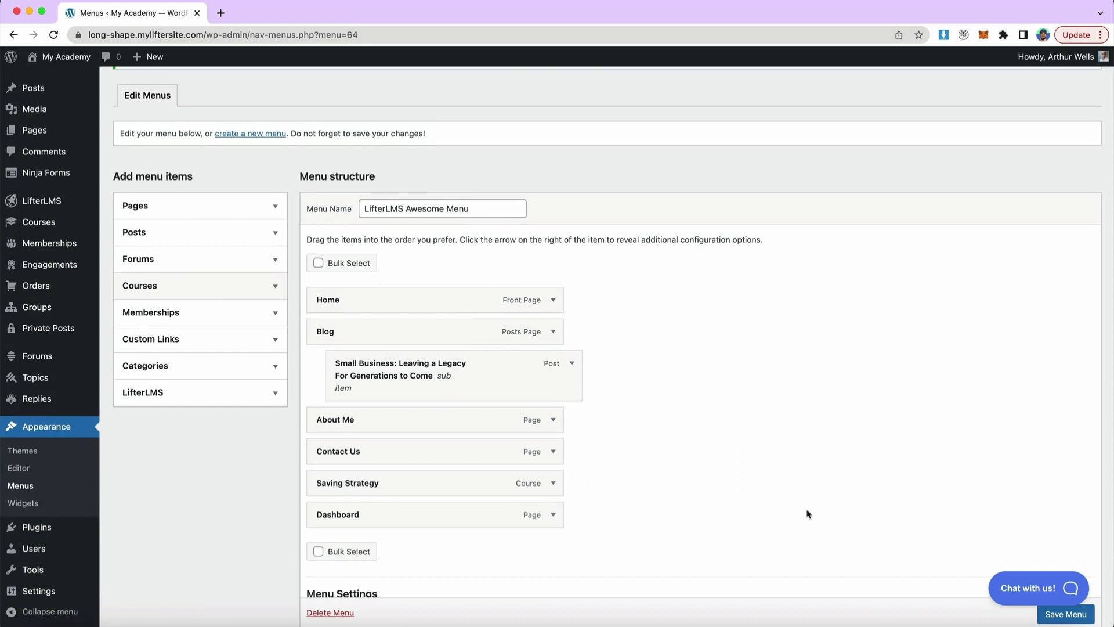
{"action": "scroll", "coordinate": [965, 548], "scroll_direction": "down", "scroll_amount": 2}
{"action": "scroll", "coordinate": [966, 547], "scroll_direction": "down", "scroll_amount": 1}
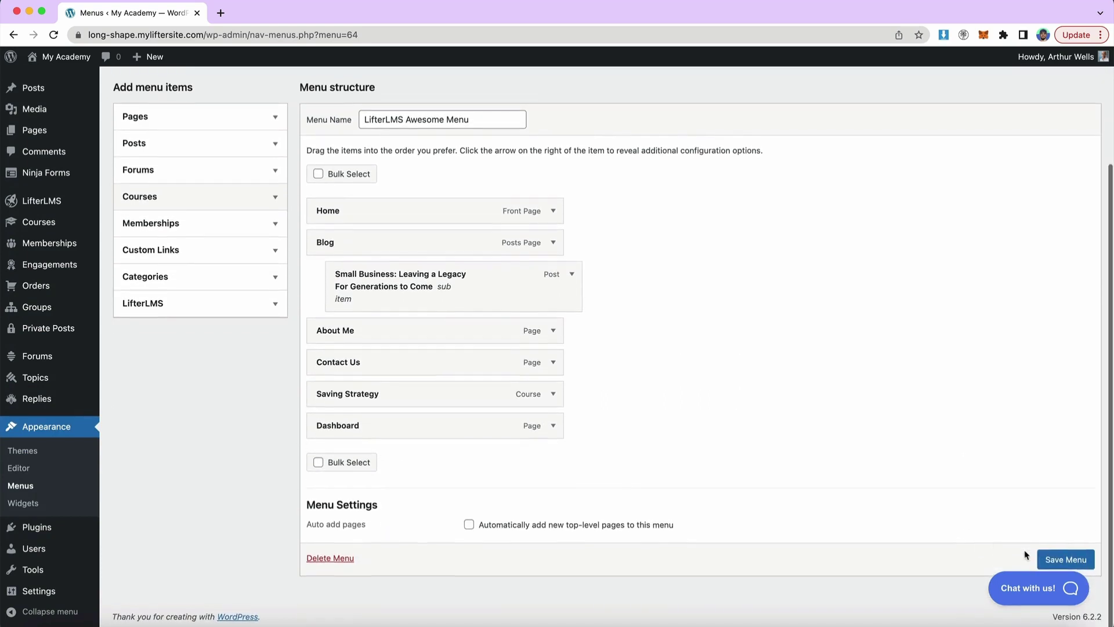
Step: Save the LifterLMS Awesome Menu, then go back to the Menus tab
{"action": "left_click", "coordinate": [1061, 561]}
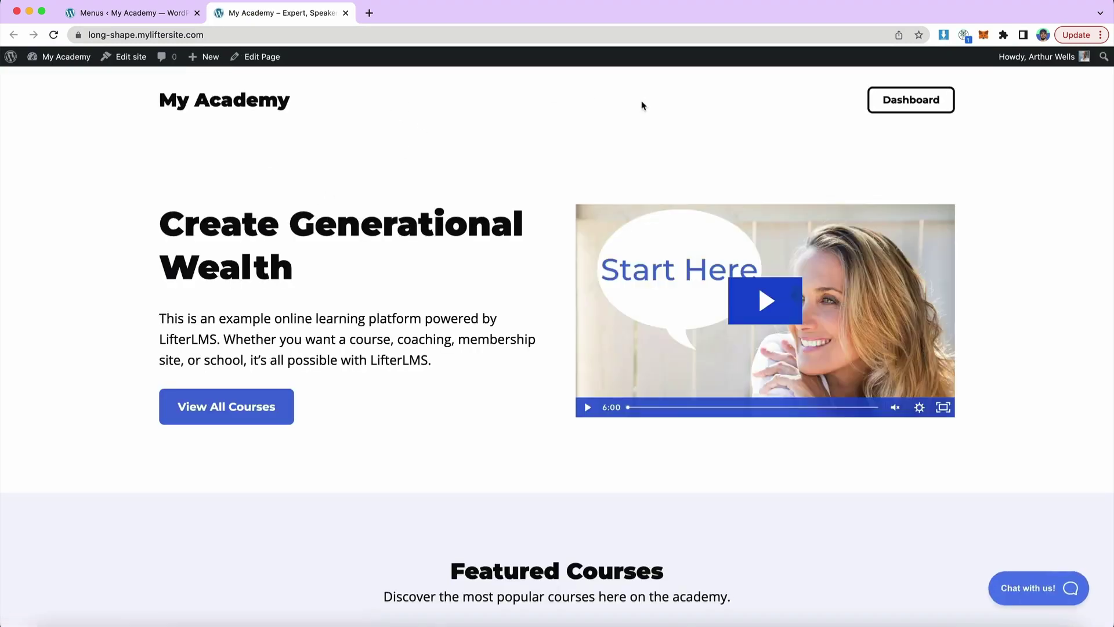
{"action": "left_click", "coordinate": [99, 17]}
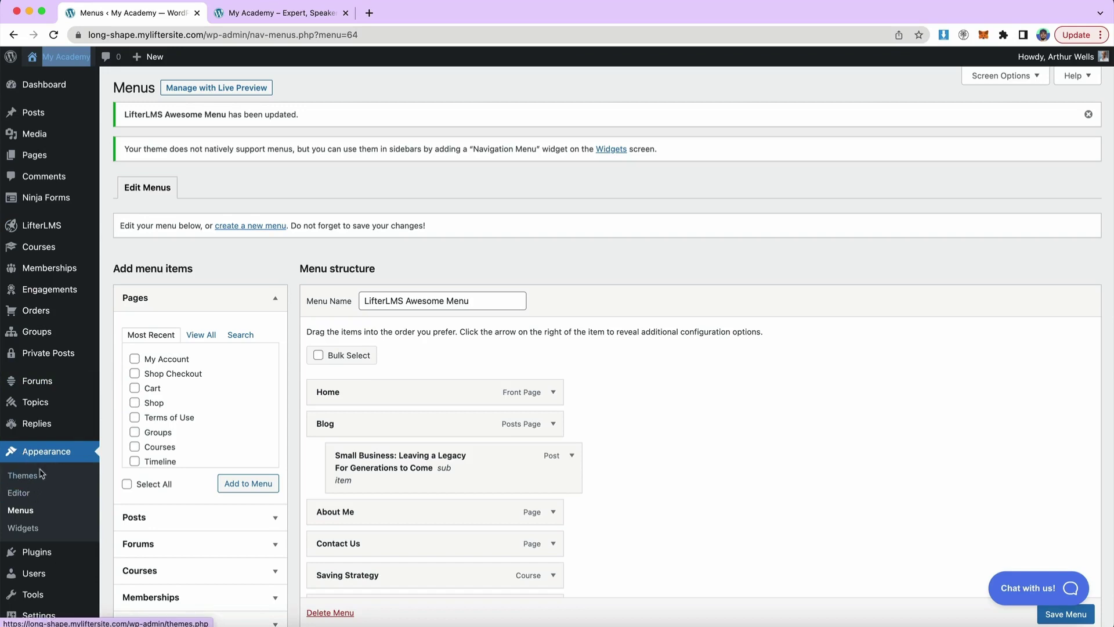
Step: Open the Header template part via Appearance > Editor > Template Parts
{"action": "left_click", "coordinate": [20, 496]}
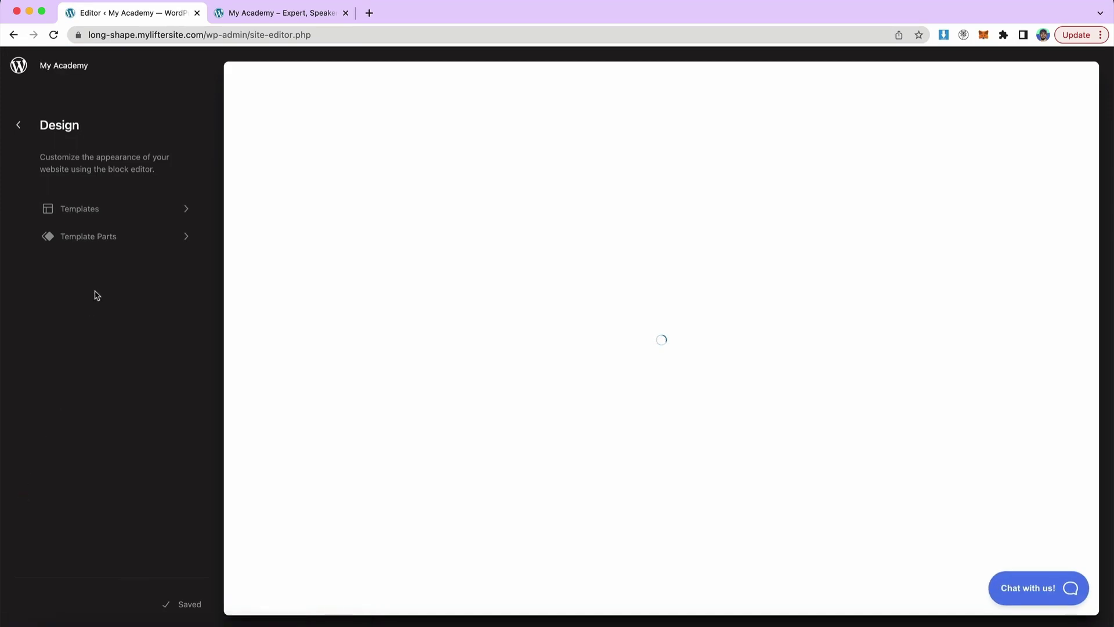
{"action": "left_click", "coordinate": [85, 244]}
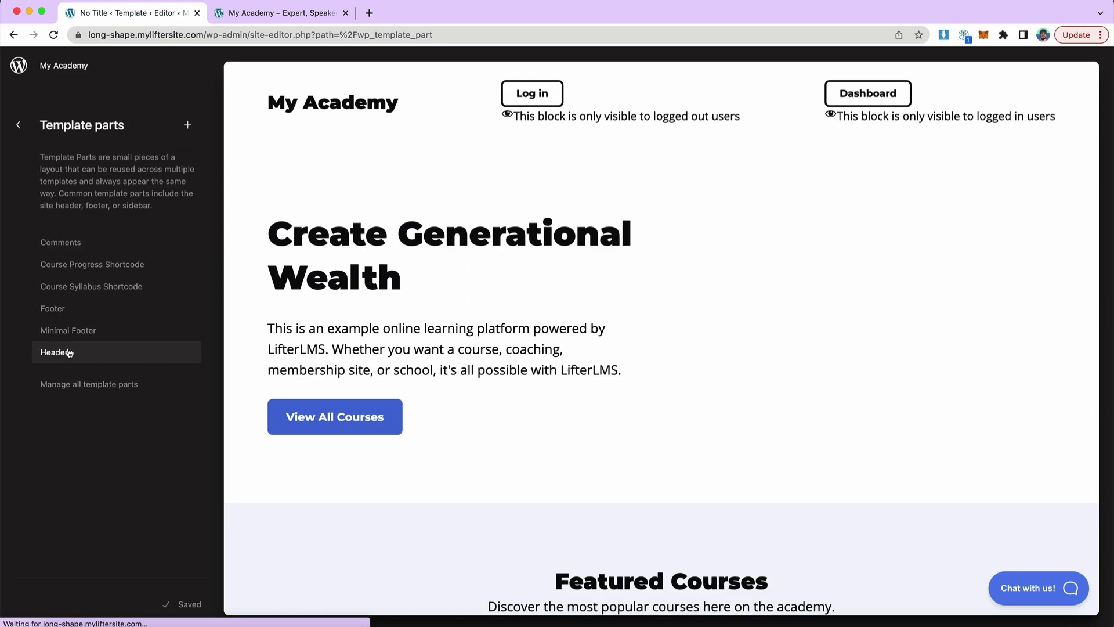
{"action": "left_click", "coordinate": [69, 351]}
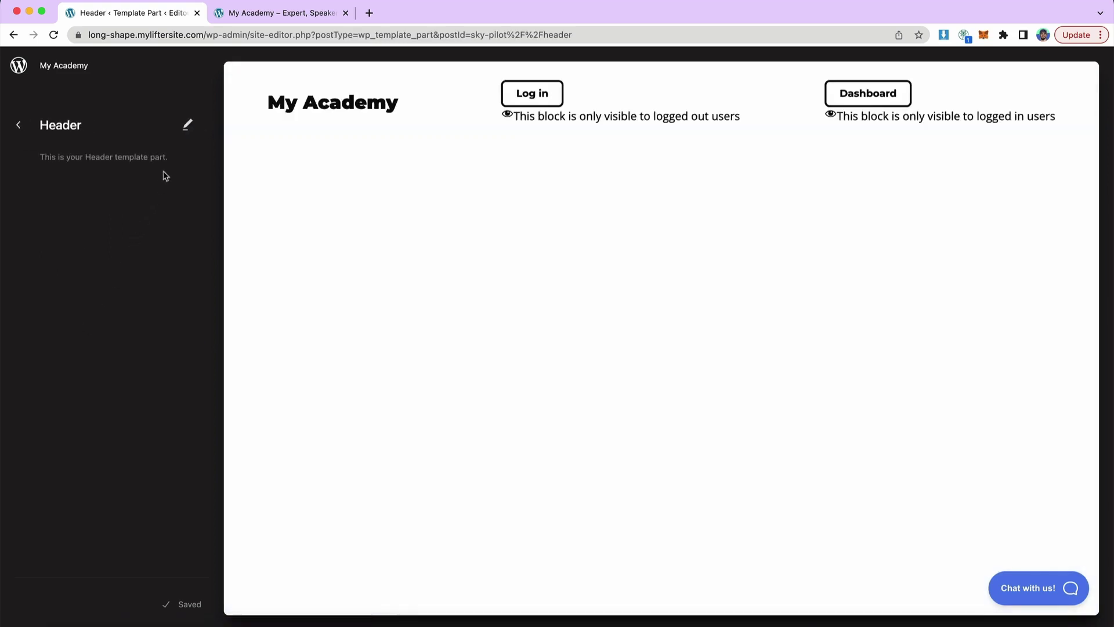
Step: Edit the Header, open List View, and expand Group, both Rows and both Buttons groups
{"action": "left_click", "coordinate": [187, 124]}
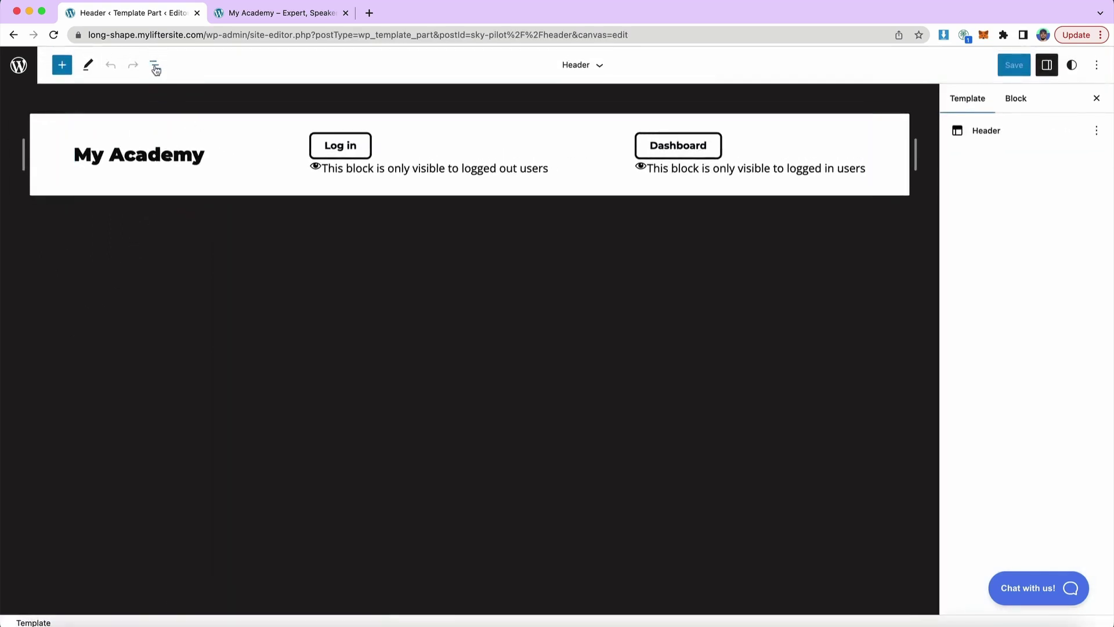
{"action": "left_click", "coordinate": [155, 67]}
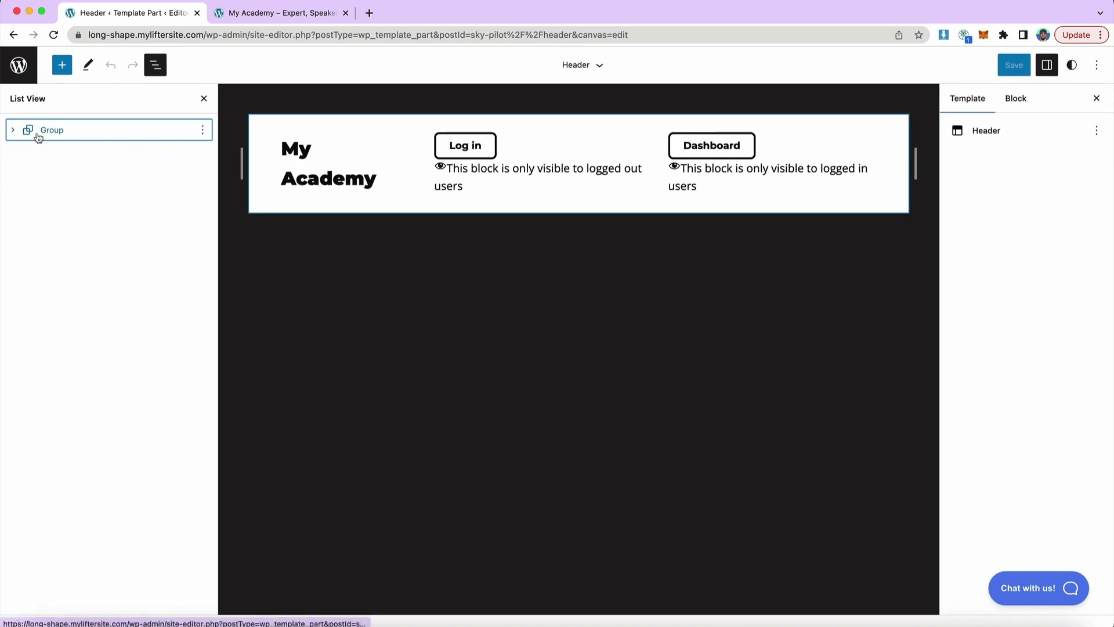
{"action": "left_click", "coordinate": [14, 130]}
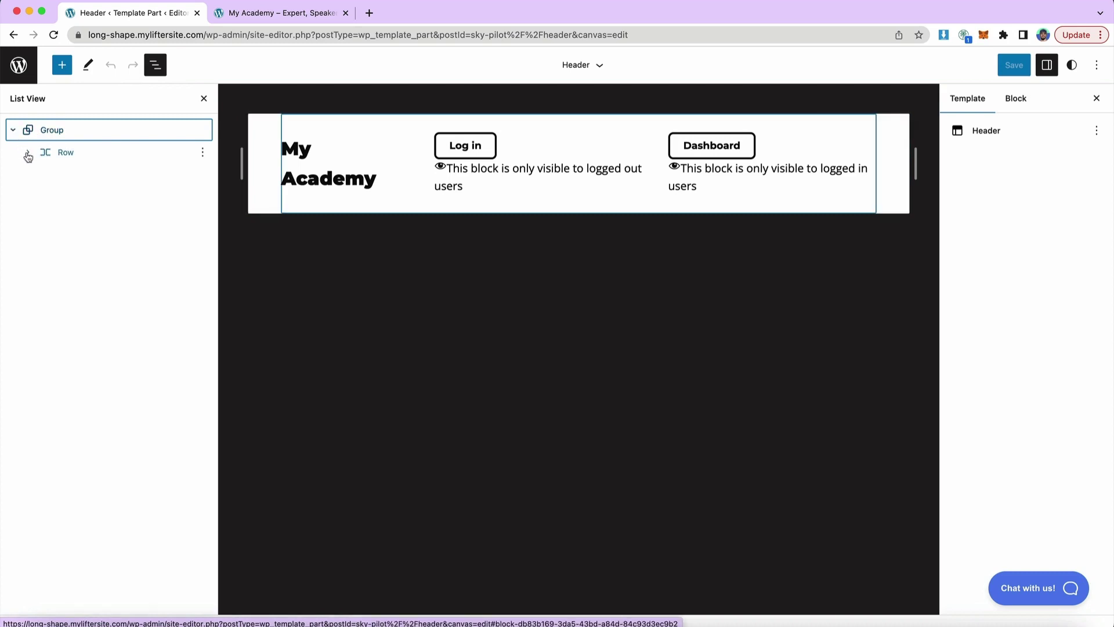
{"action": "left_click", "coordinate": [28, 153]}
{"action": "left_click", "coordinate": [46, 175]}
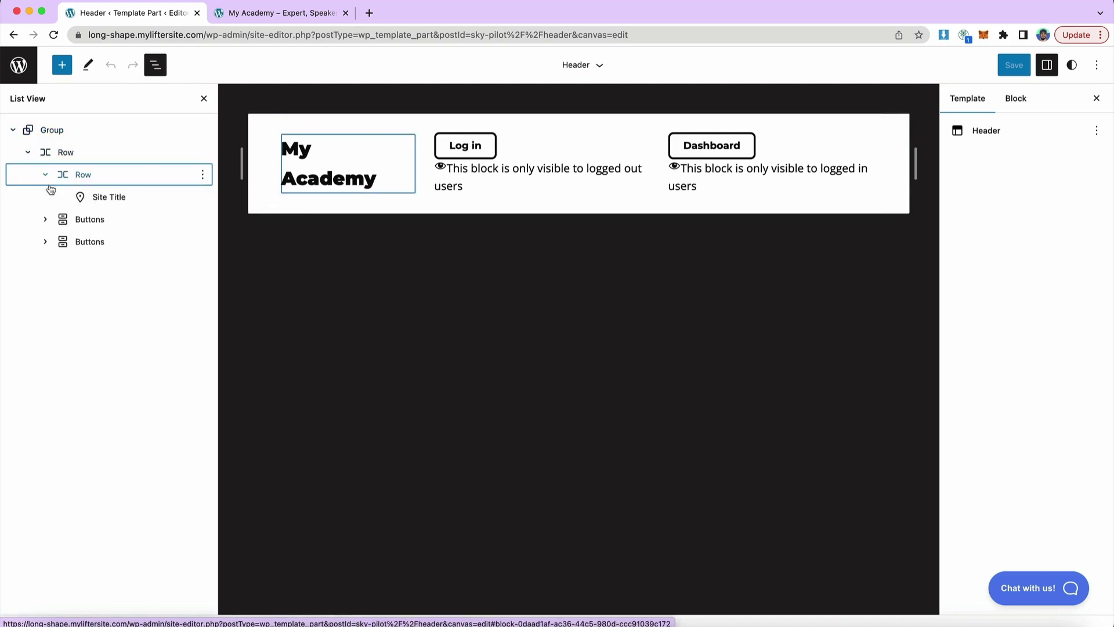
{"action": "left_click", "coordinate": [95, 199]}
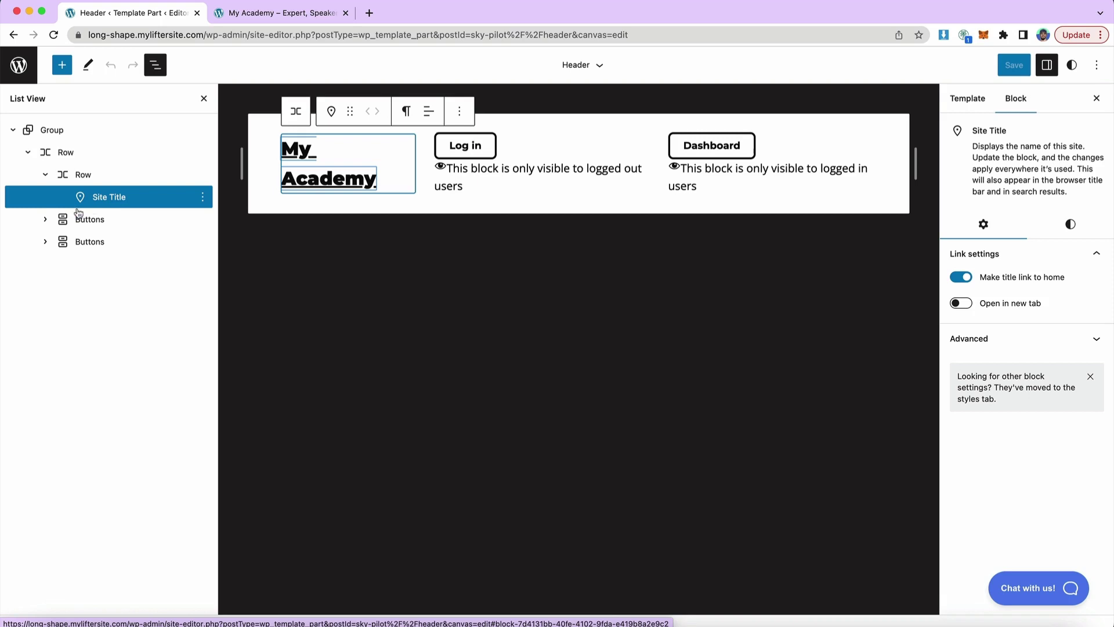
{"action": "left_click", "coordinate": [45, 219]}
{"action": "left_click", "coordinate": [46, 264]}
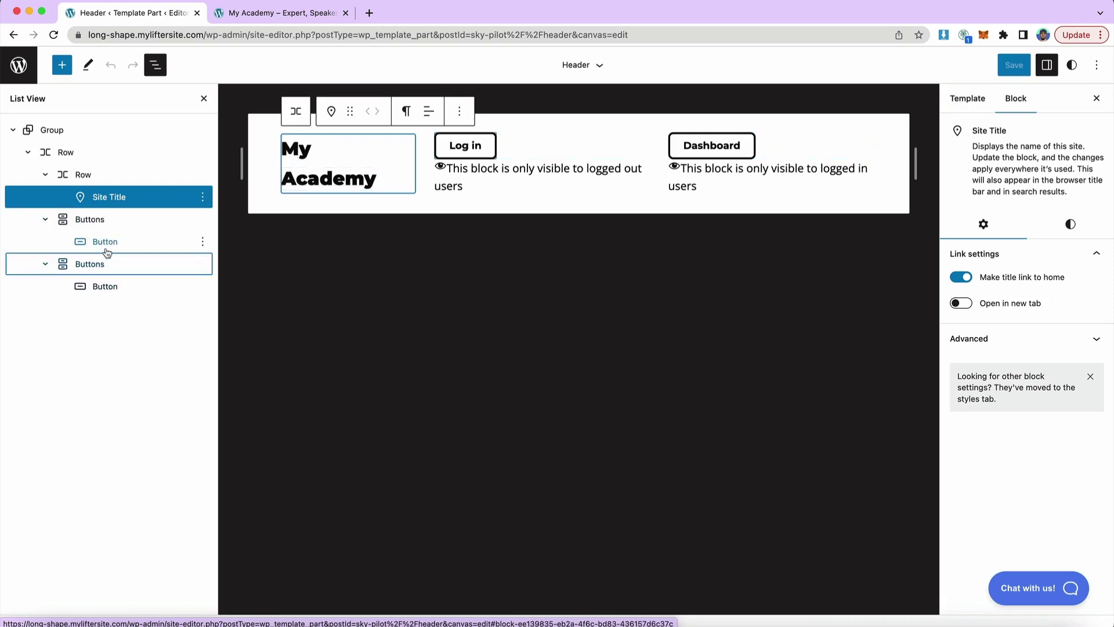
Step: Insert a Navigation block after the Site Title using the 'nav' block search
{"action": "left_click", "coordinate": [62, 65]}
{"action": "type", "text": "nav"}
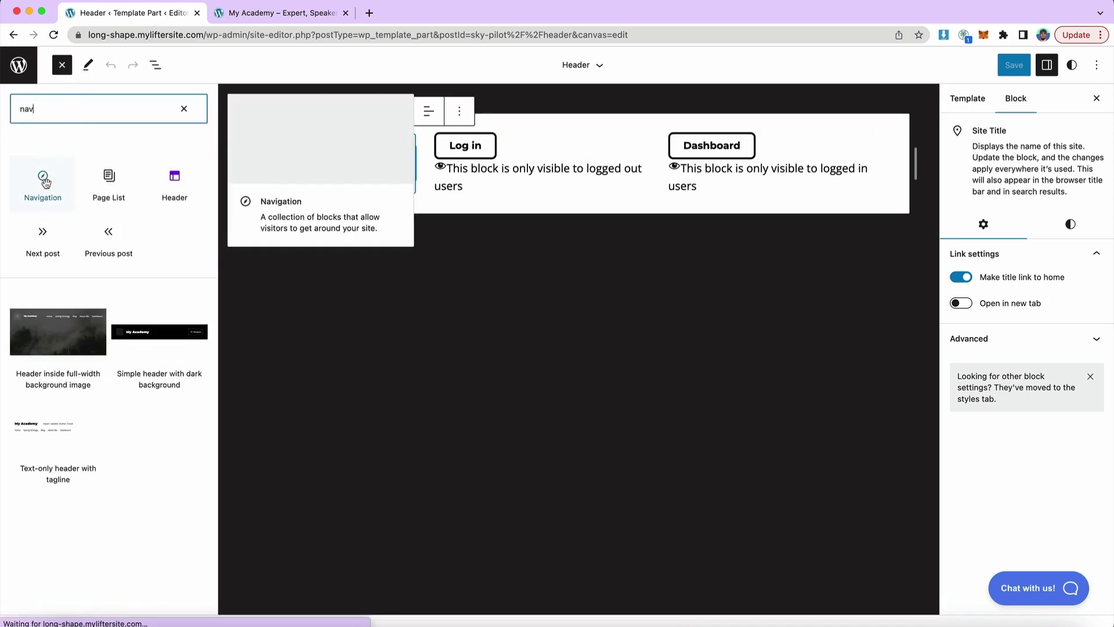
{"action": "left_click", "coordinate": [42, 178]}
{"action": "left_click", "coordinate": [184, 108]}
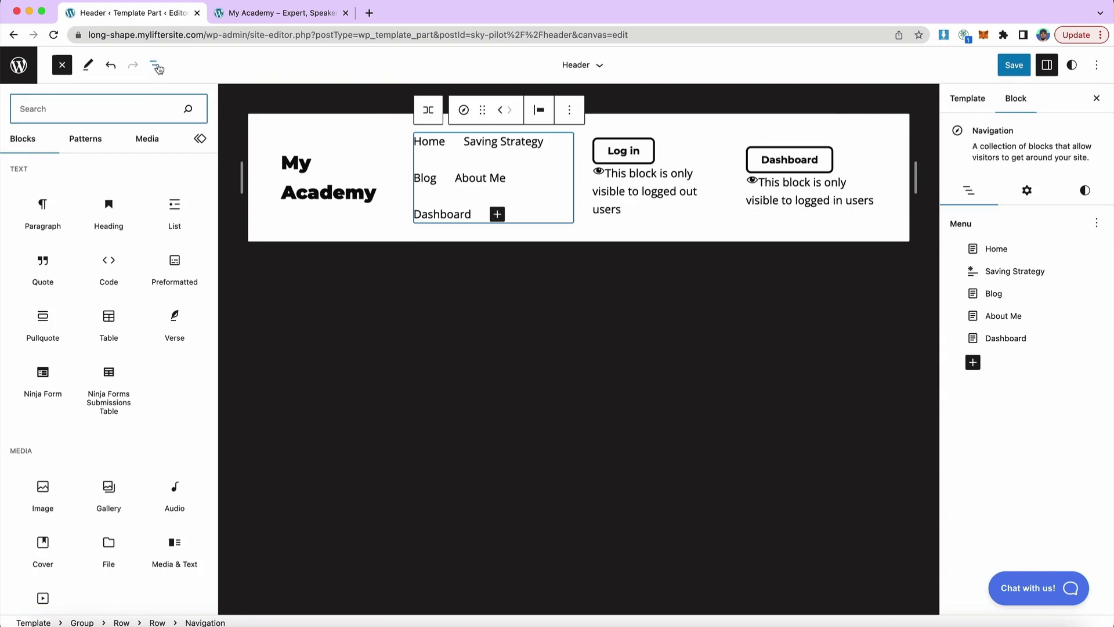
{"action": "left_click", "coordinate": [157, 66]}
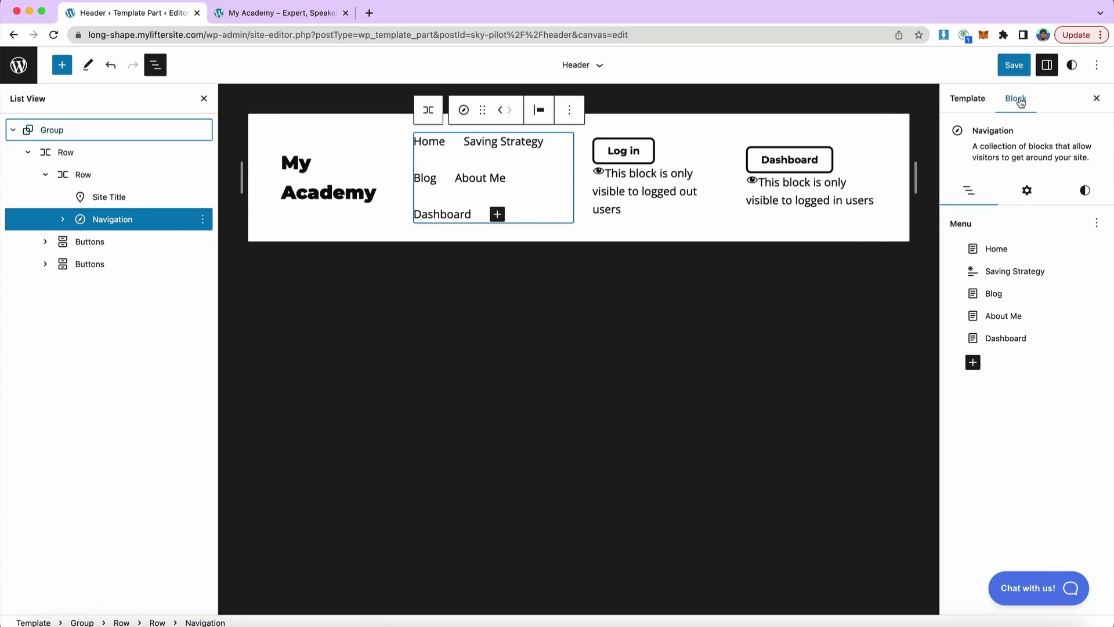
Step: Import LifterLMS Awesome Menu from Import Classic Menus in the Navigation block's menu options
{"action": "left_click", "coordinate": [1097, 224]}
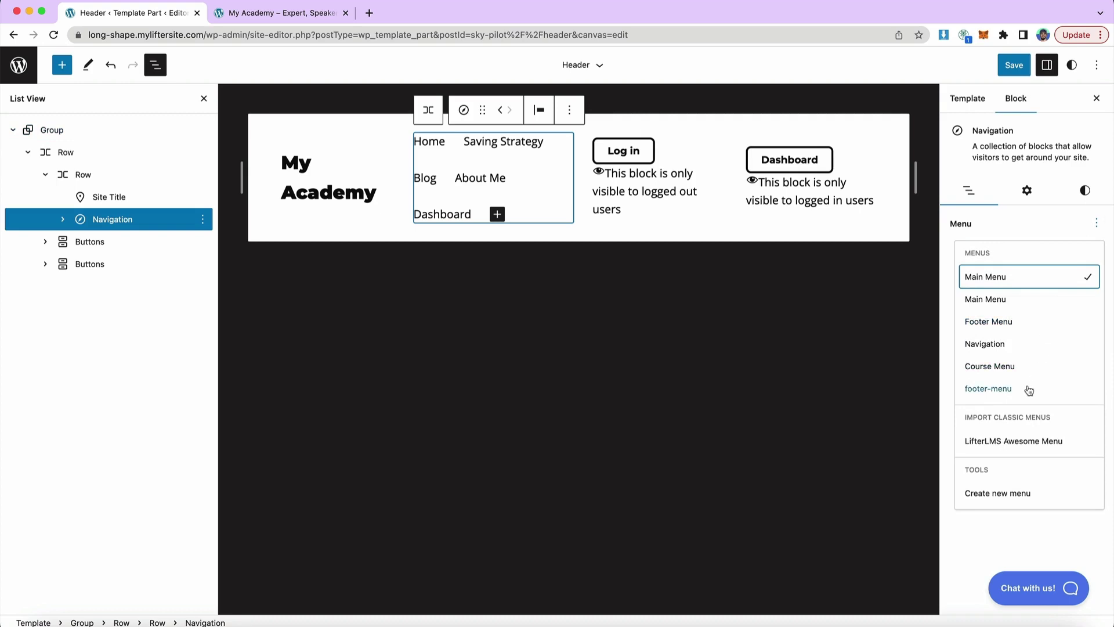
{"action": "left_click", "coordinate": [1003, 442]}
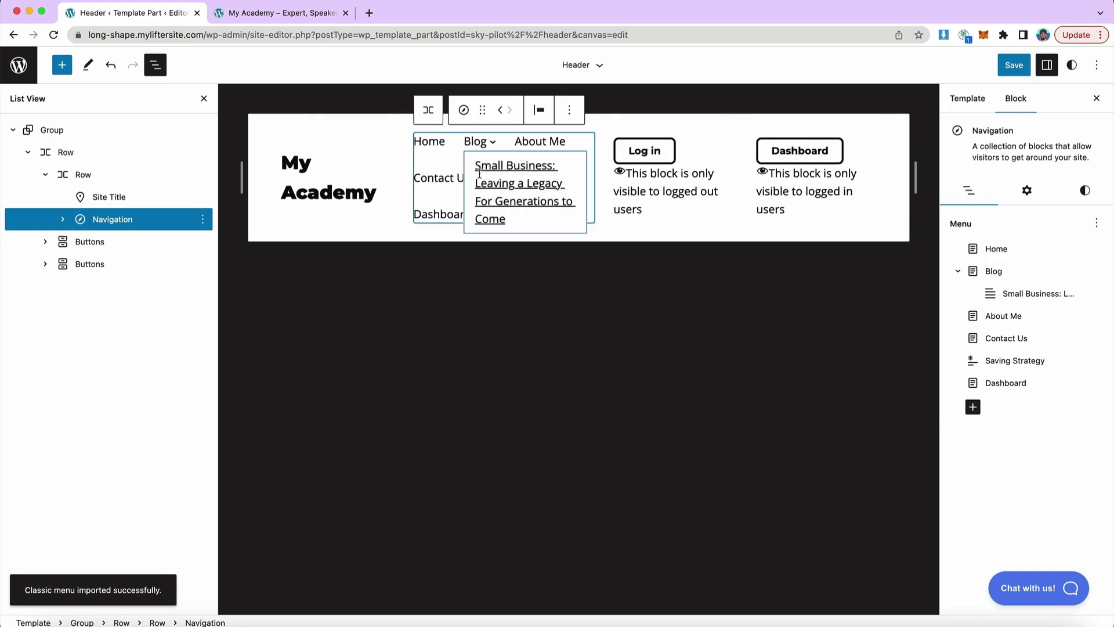
Step: Review the imported menu's Navigation and Blog items in List View, save the Header, and go to the front page
{"action": "left_click", "coordinate": [63, 220]}
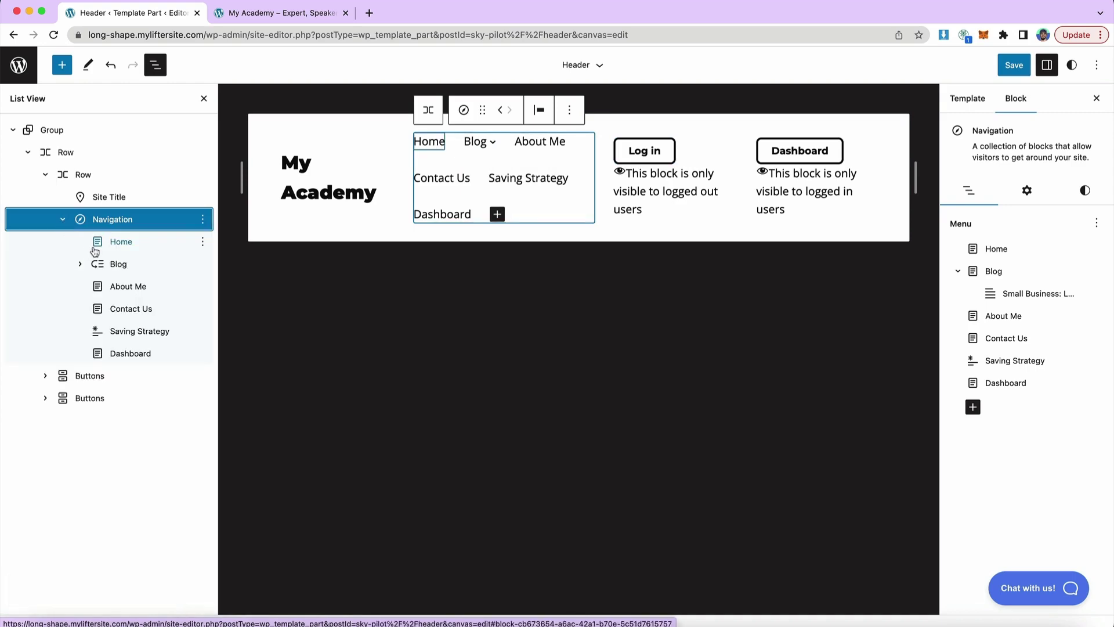
{"action": "left_click", "coordinate": [82, 266]}
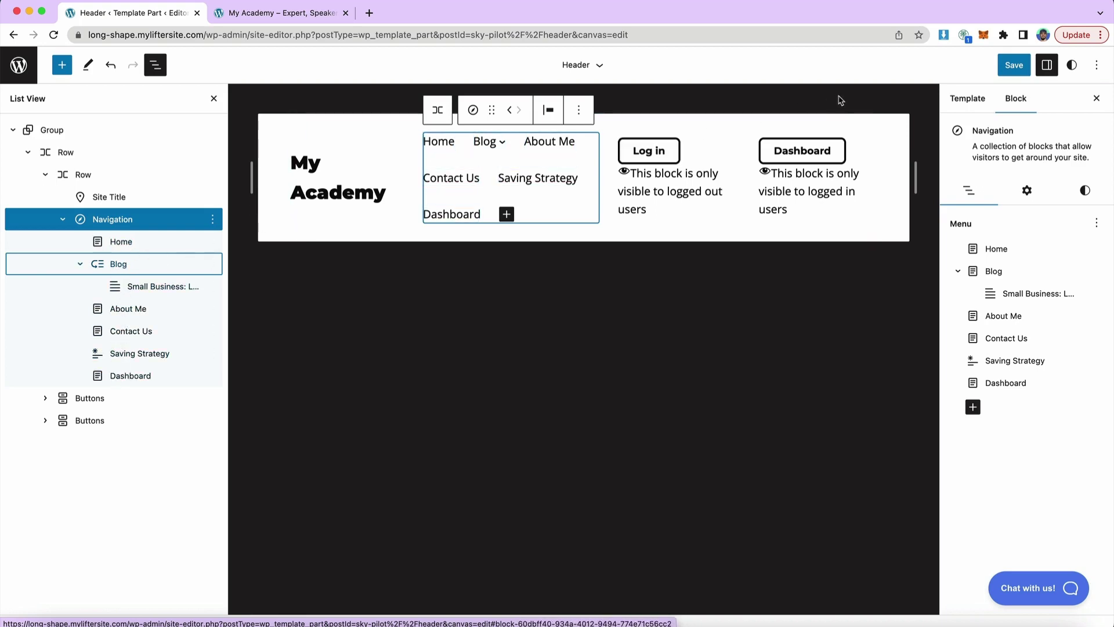
{"action": "left_click", "coordinate": [1014, 64]}
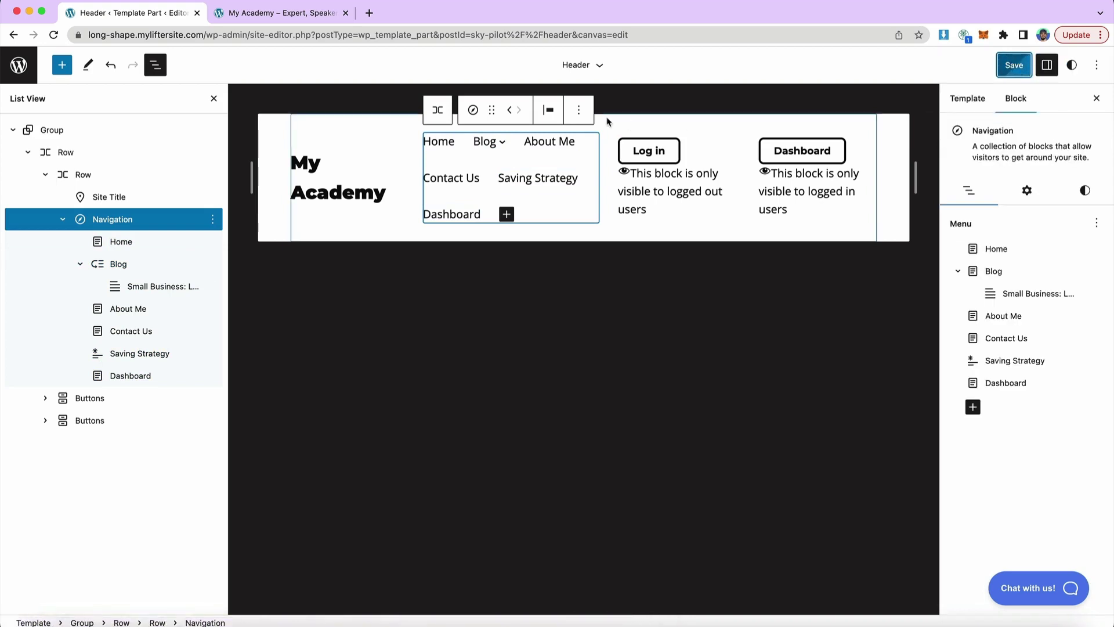
{"action": "left_click", "coordinate": [282, 13]}
Step: Reload the front page to check the new header menu, then return to the Header editor
{"action": "key", "text": "super+r"}
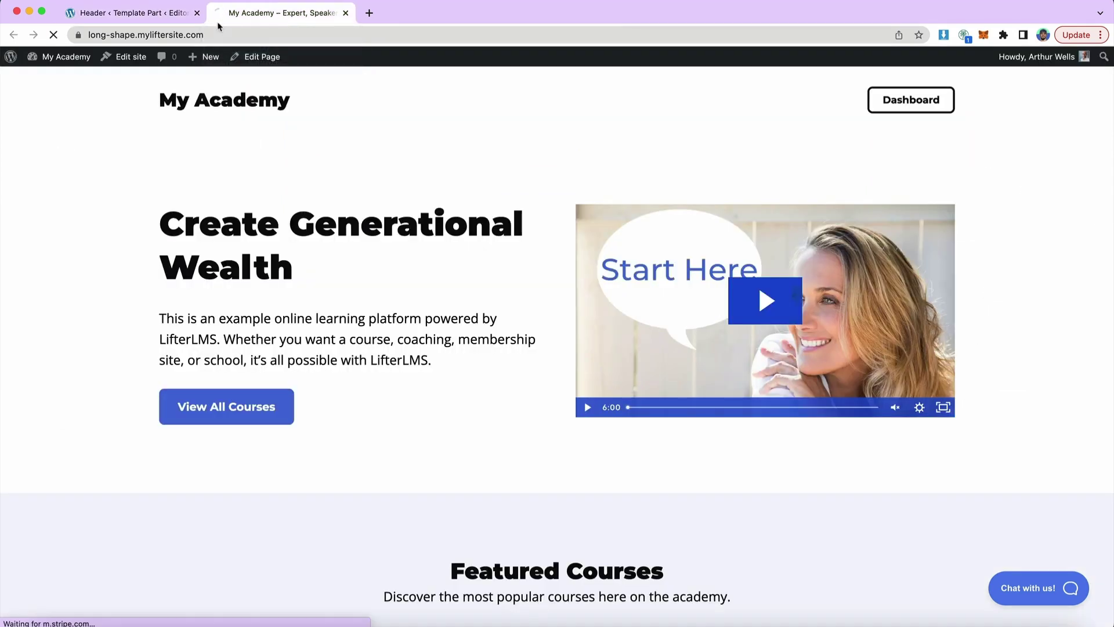
{"action": "left_click", "coordinate": [174, 16]}
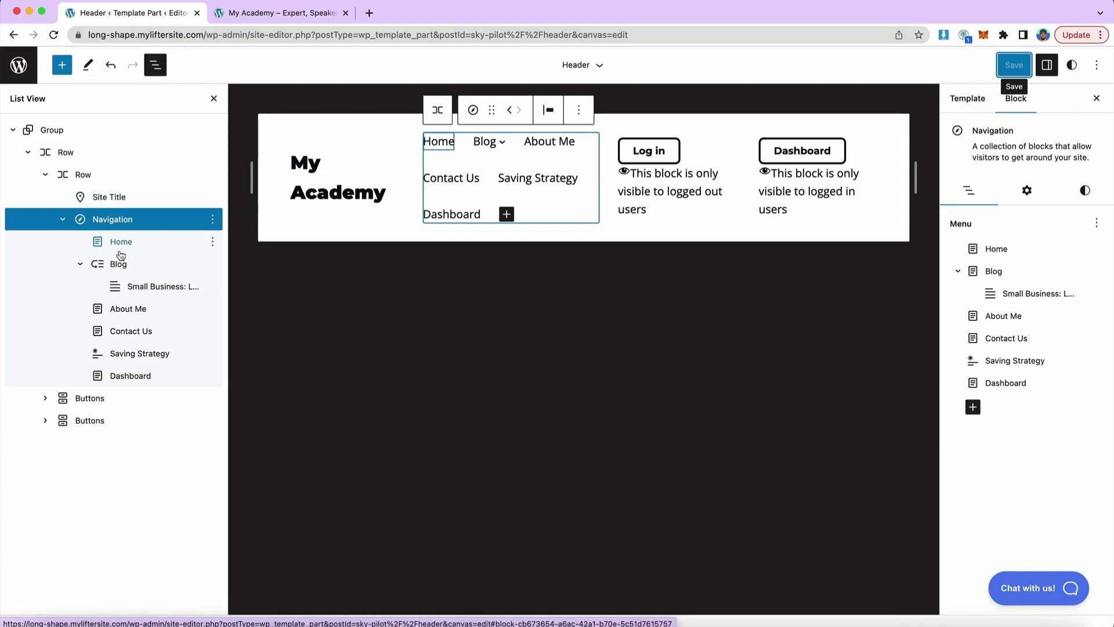
Step: Move About Me below Contact Us, save the Header, and reload the front page to see the new order
{"action": "left_click_drag", "start_coordinate": [116, 309], "coordinate": [110, 327]}
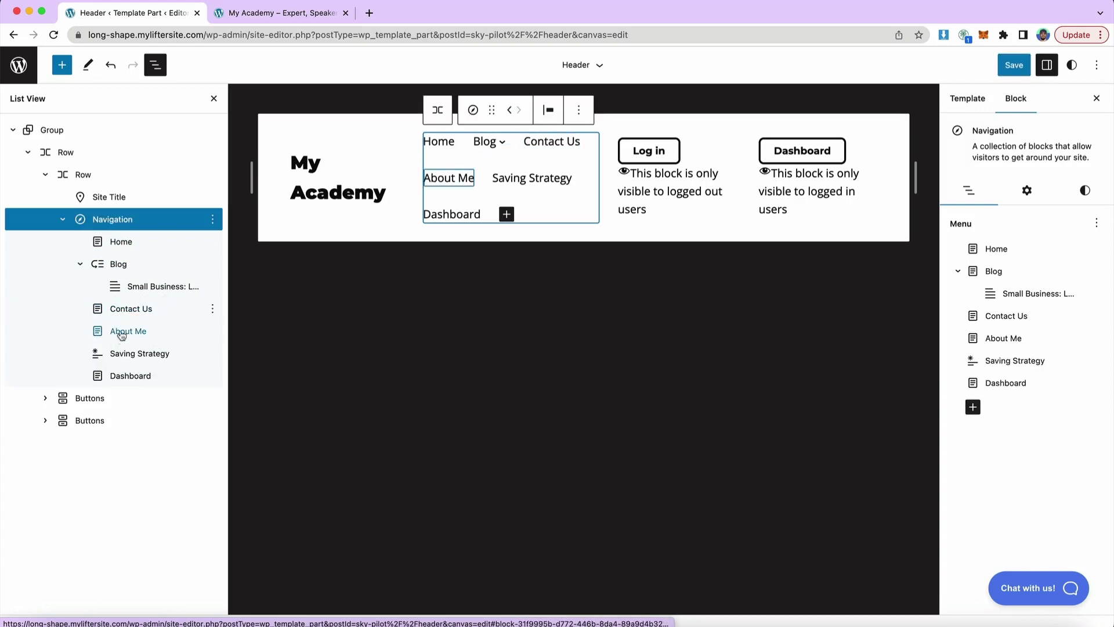
{"action": "left_click", "coordinate": [1010, 68]}
{"action": "left_click", "coordinate": [1011, 69]}
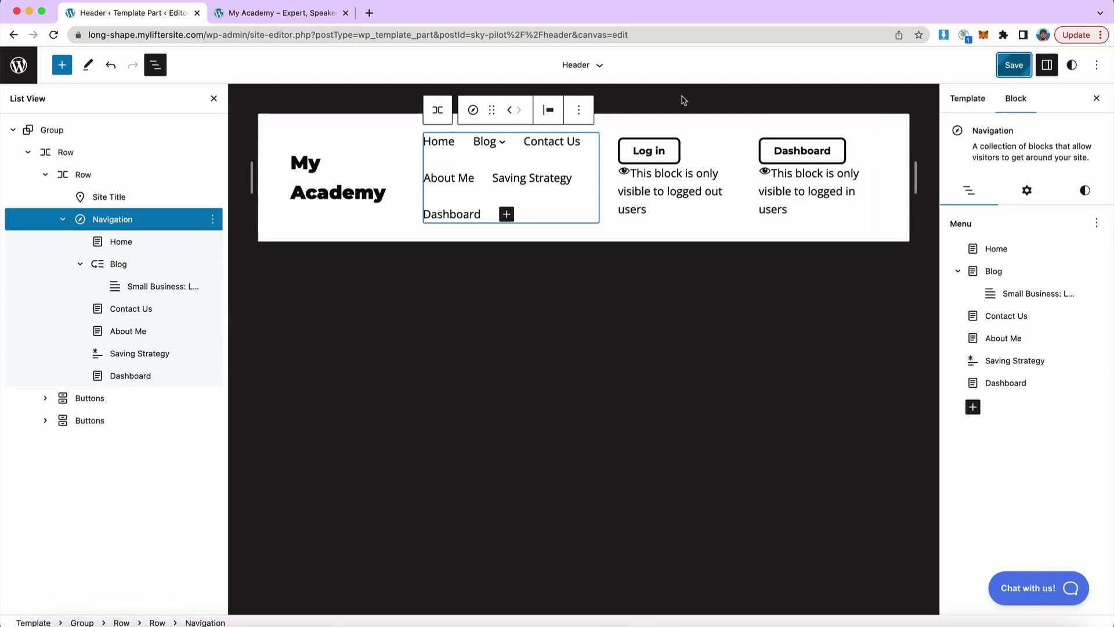
{"action": "left_click", "coordinate": [290, 12]}
{"action": "left_click", "coordinate": [54, 35]}
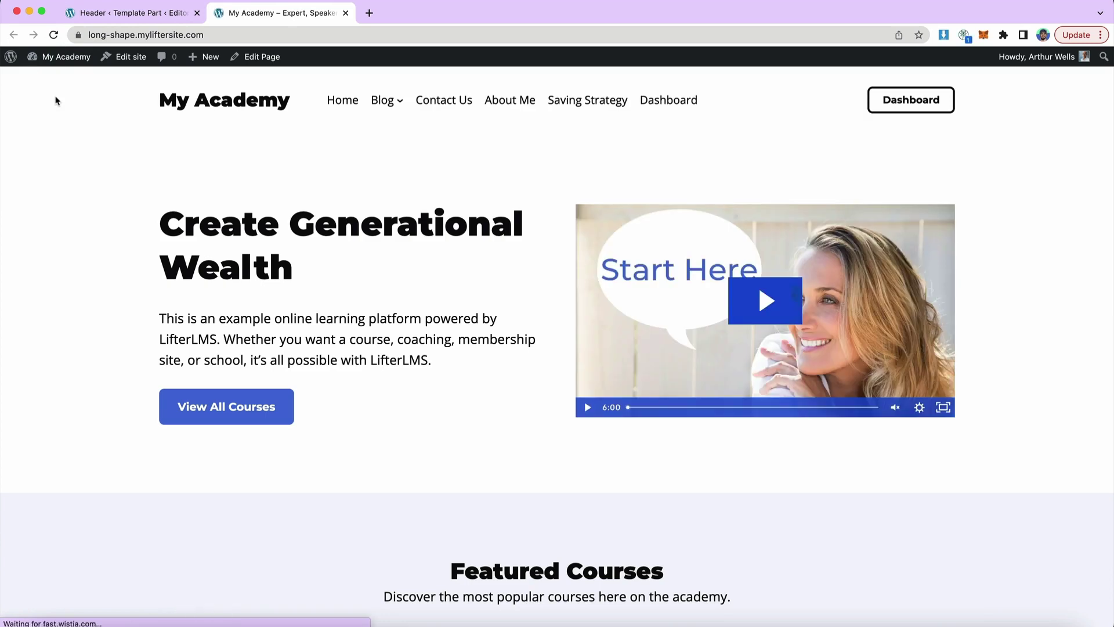
{"action": "left_click", "coordinate": [108, 14]}
{"action": "left_click", "coordinate": [220, 15]}
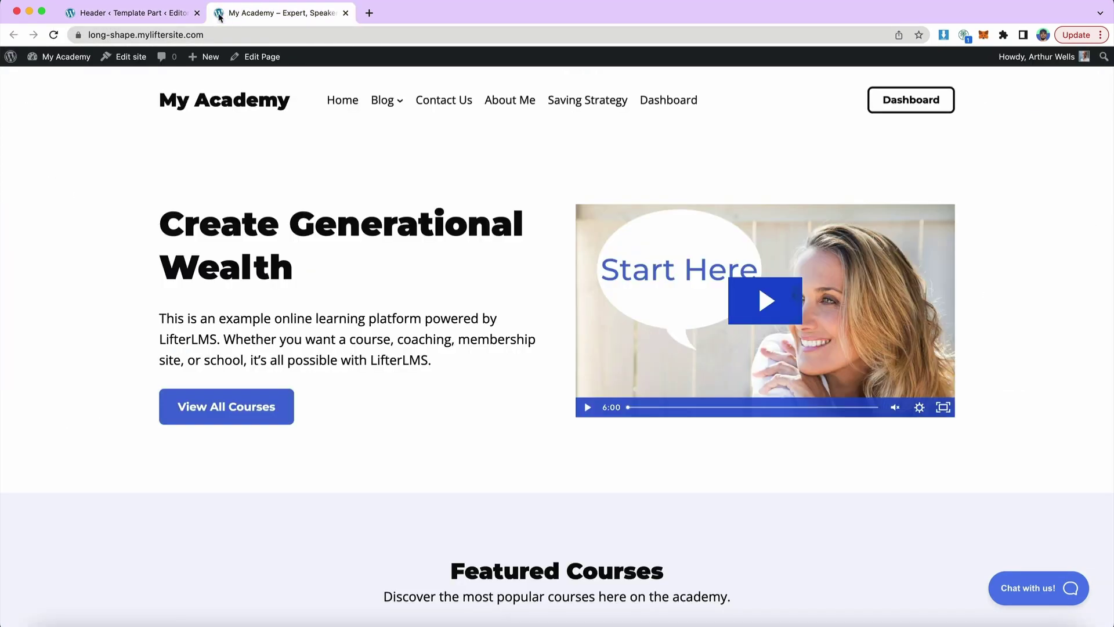
{"action": "left_click", "coordinate": [150, 15]}
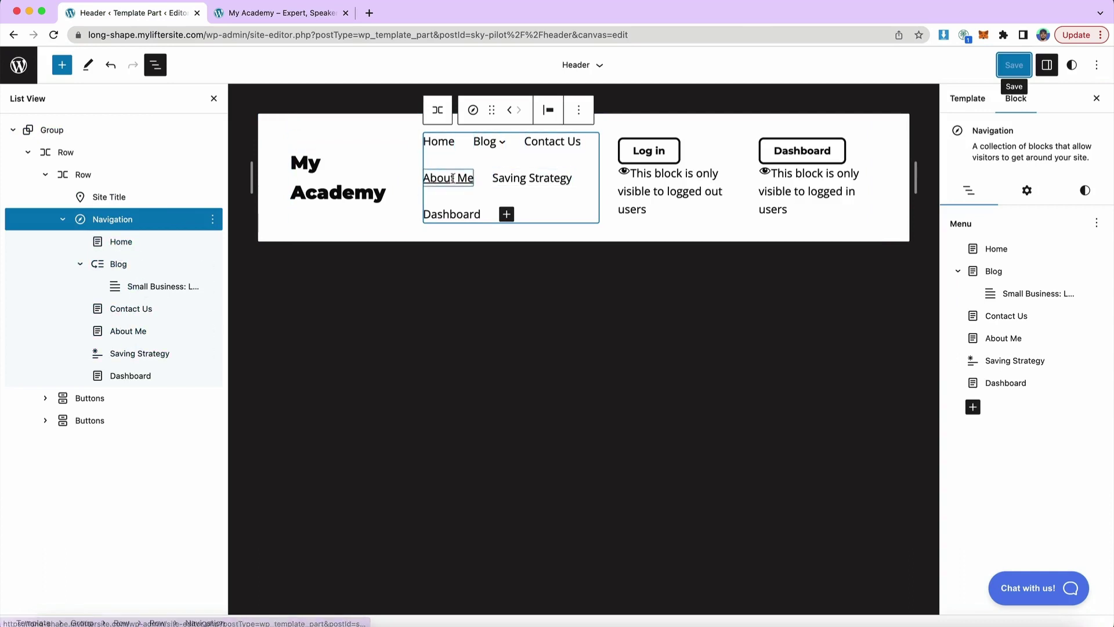
{"action": "left_click", "coordinate": [271, 3]}
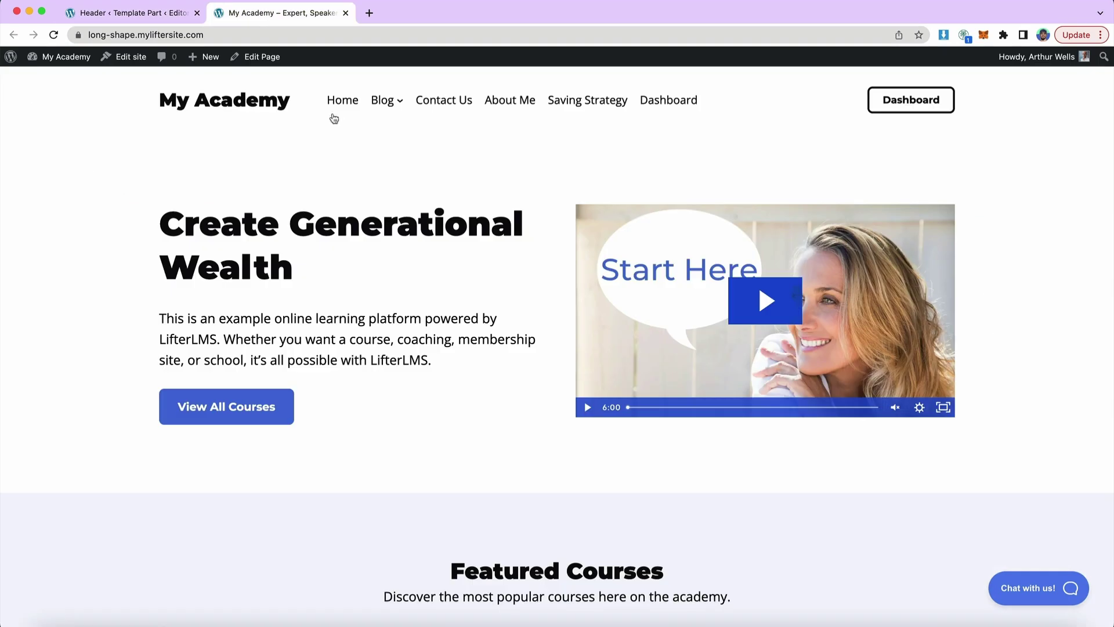
{"action": "left_click", "coordinate": [520, 102]}
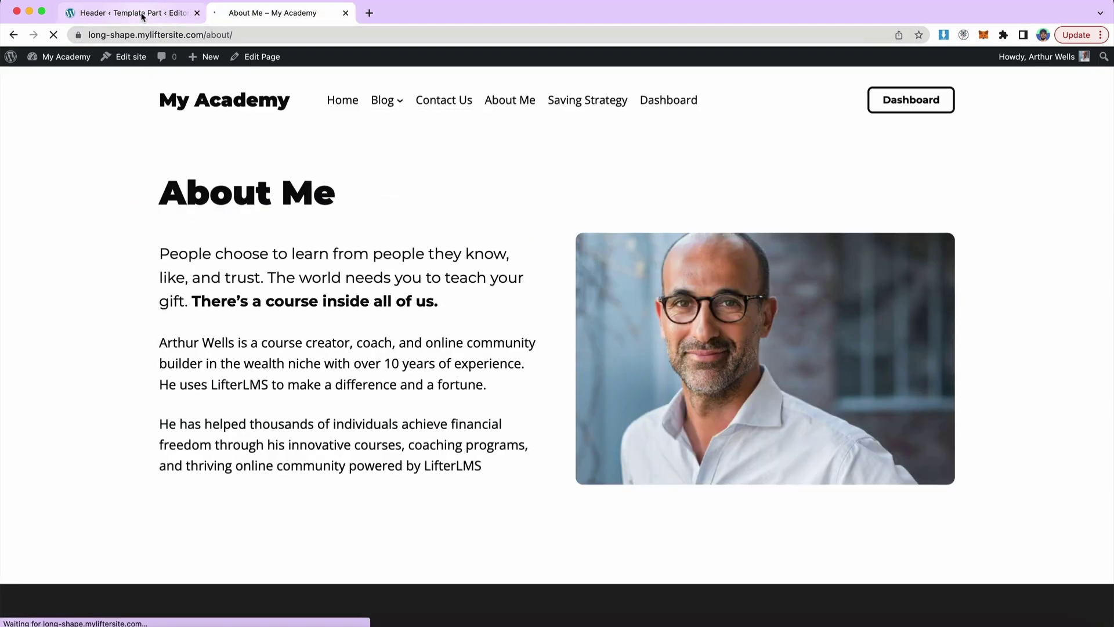
{"action": "left_click", "coordinate": [238, 105]}
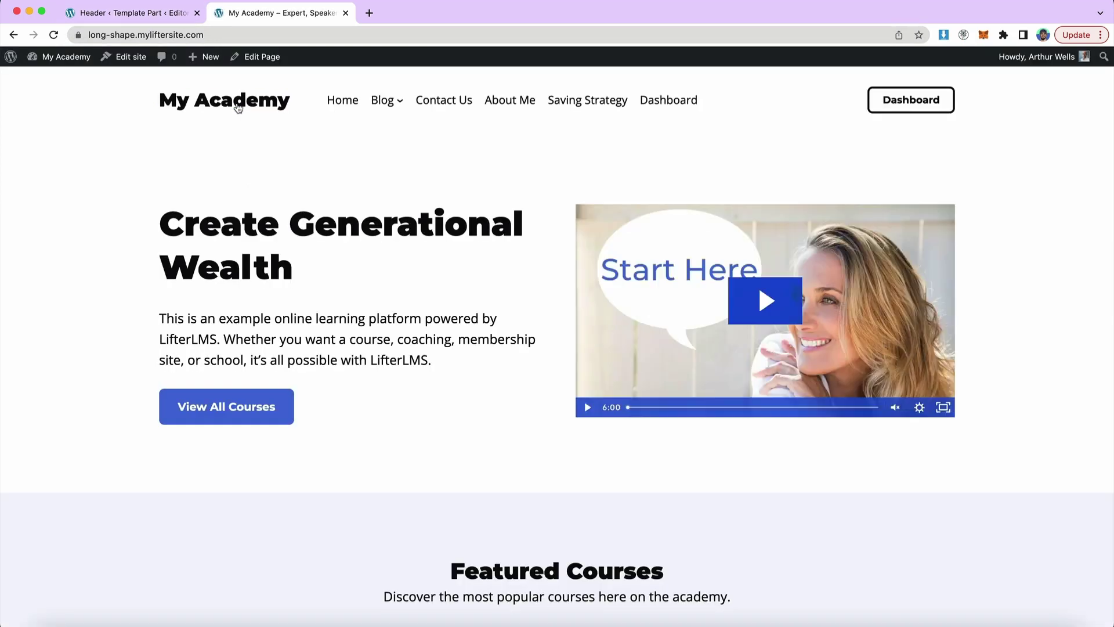